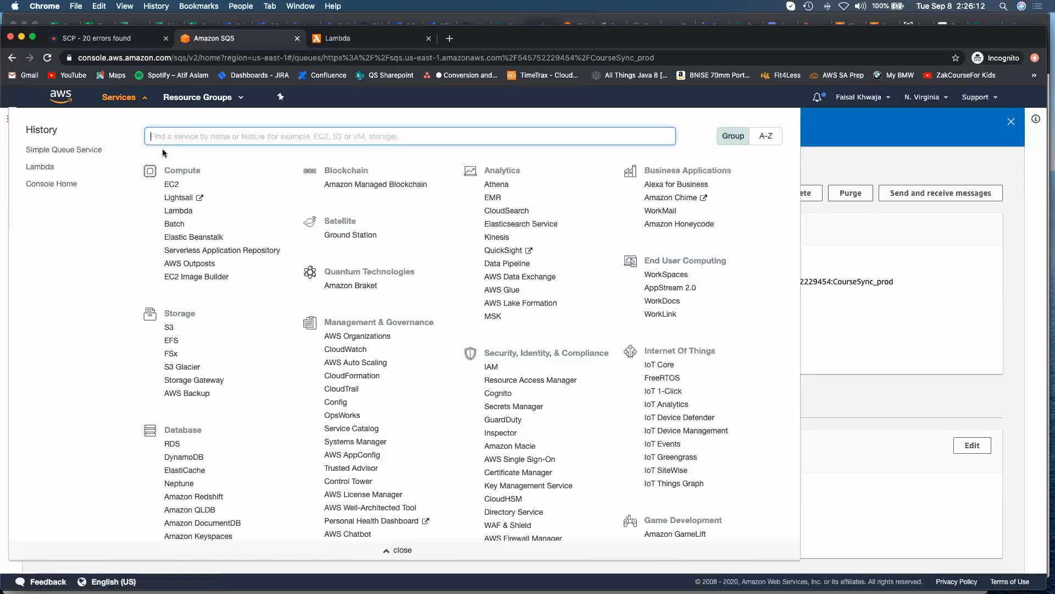
Find the Simple Queue Service by searching for "sqs" and open the form for creating a queue
type("sqs")
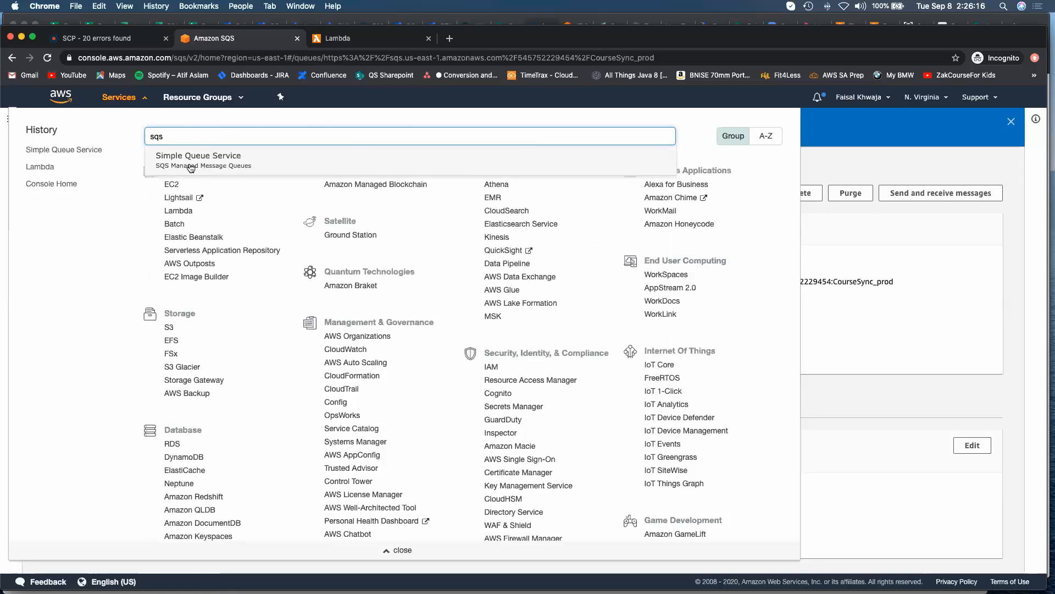
left_click(191, 165)
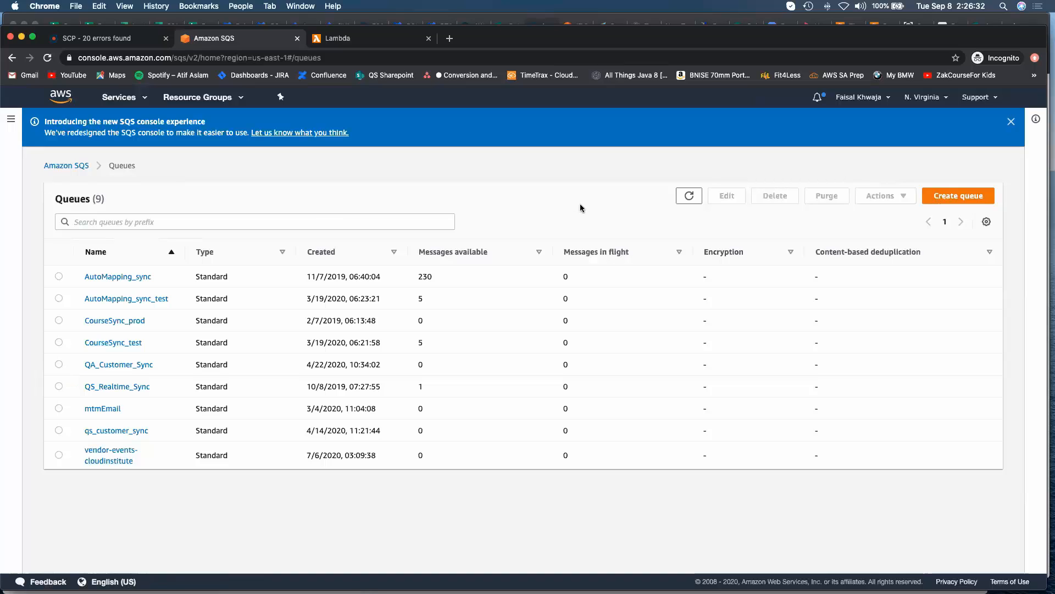
left_click(931, 196)
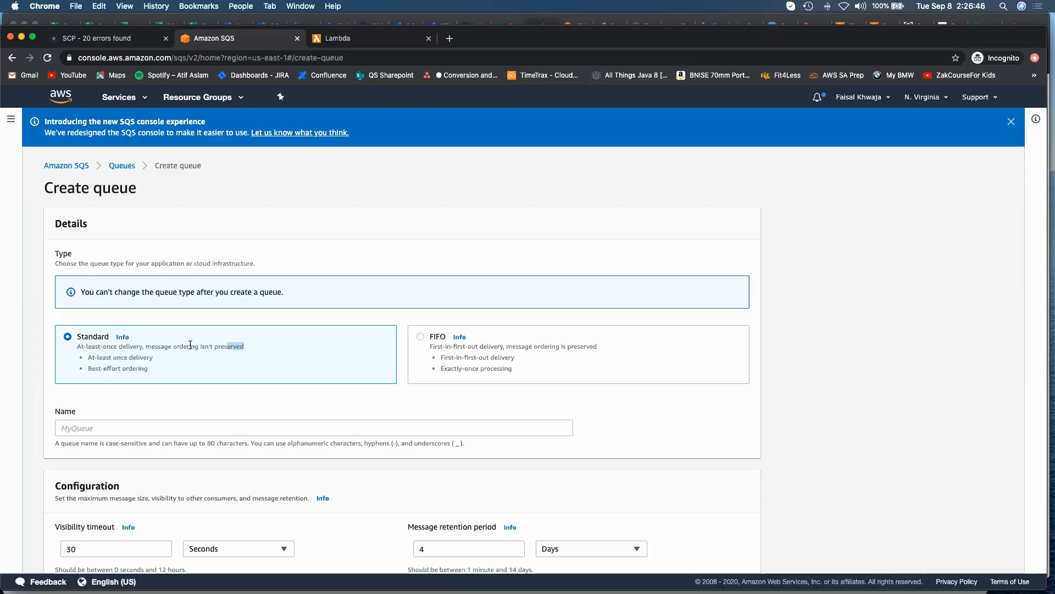
Compare the Standard and FIFO queue types, keep Standard selected, and go to the queue's name field
left_click_drag(190, 344, 160, 344)
left_click(420, 338)
left_click(65, 336)
scroll(288, 332, "down", 3)
left_click(131, 350)
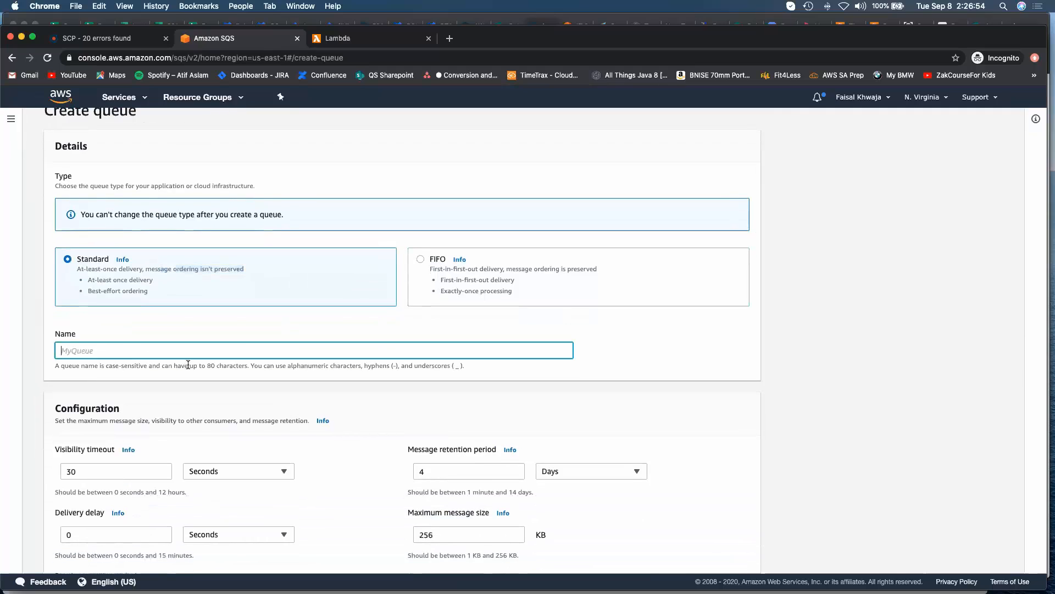
Review the configuration settings, including visibility timeout, delivery delay and the unit options for the message retention period
scroll(187, 367, "down", 1)
scroll(185, 371, "down", 2)
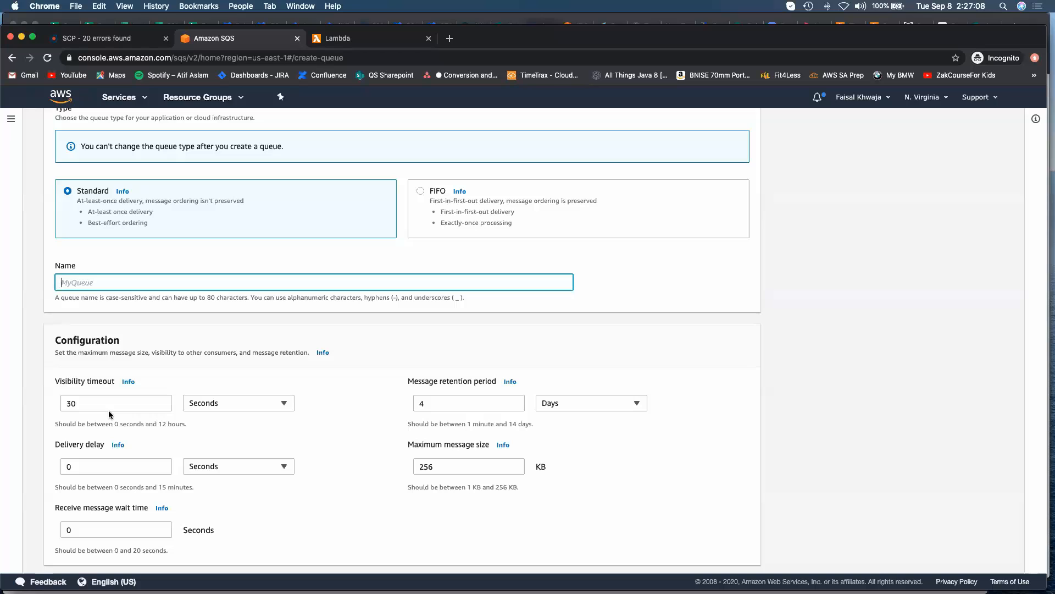
left_click(113, 464)
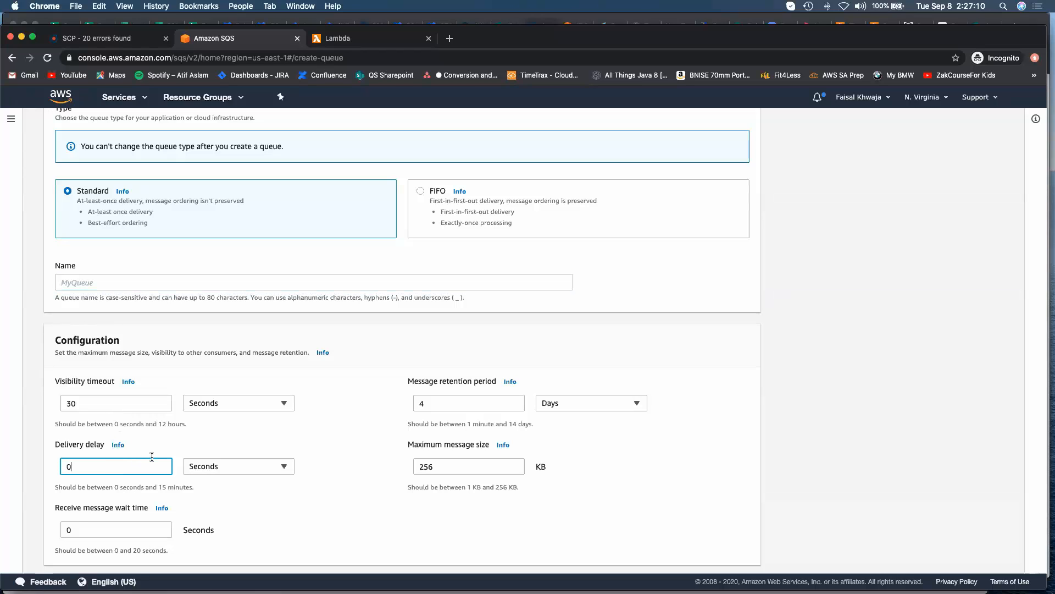
scroll(152, 457, "down", 2)
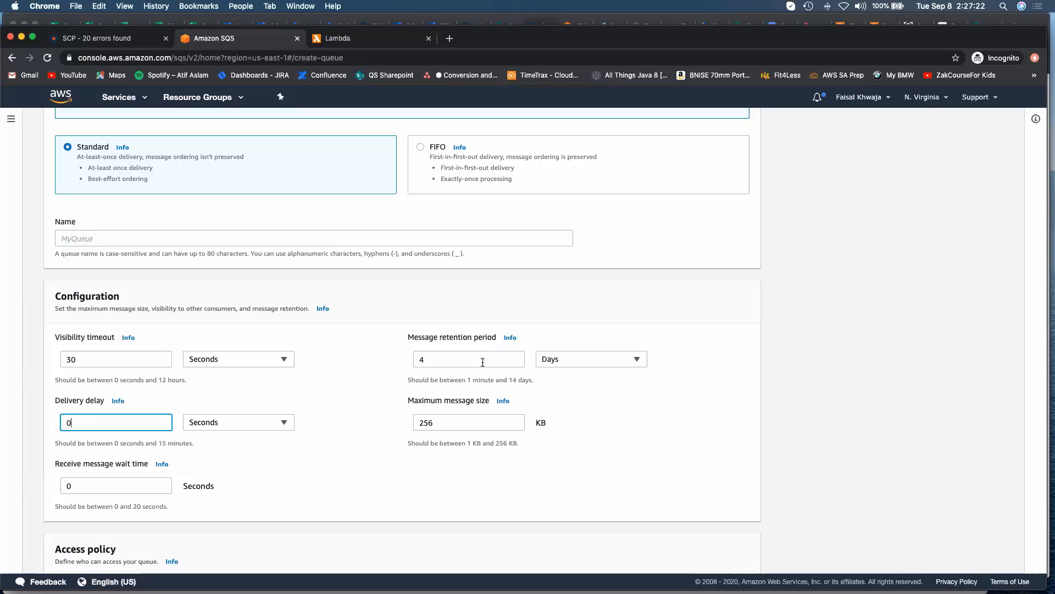
left_click(612, 361)
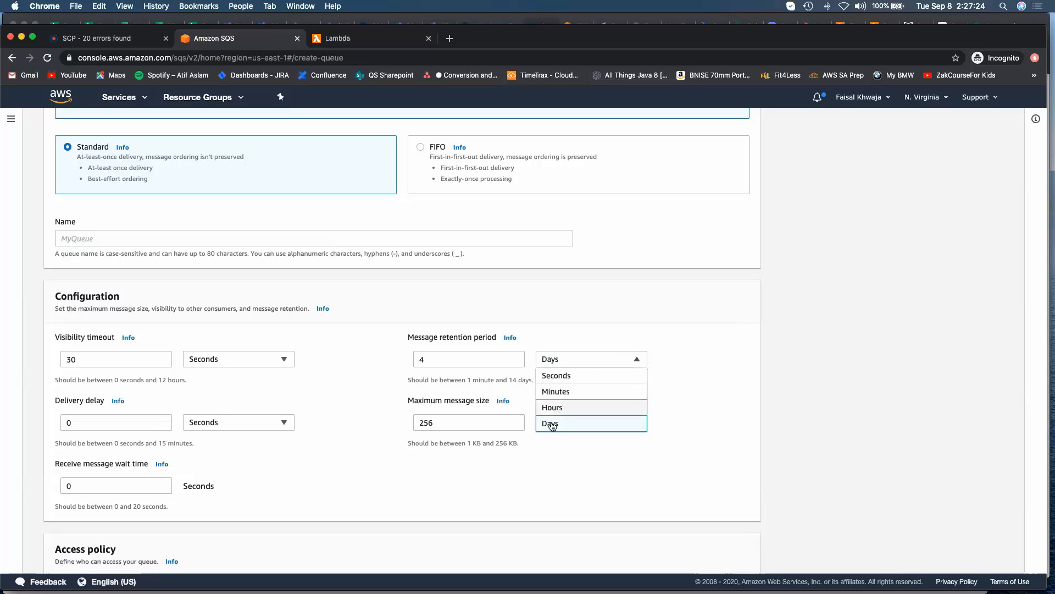
left_click(727, 344)
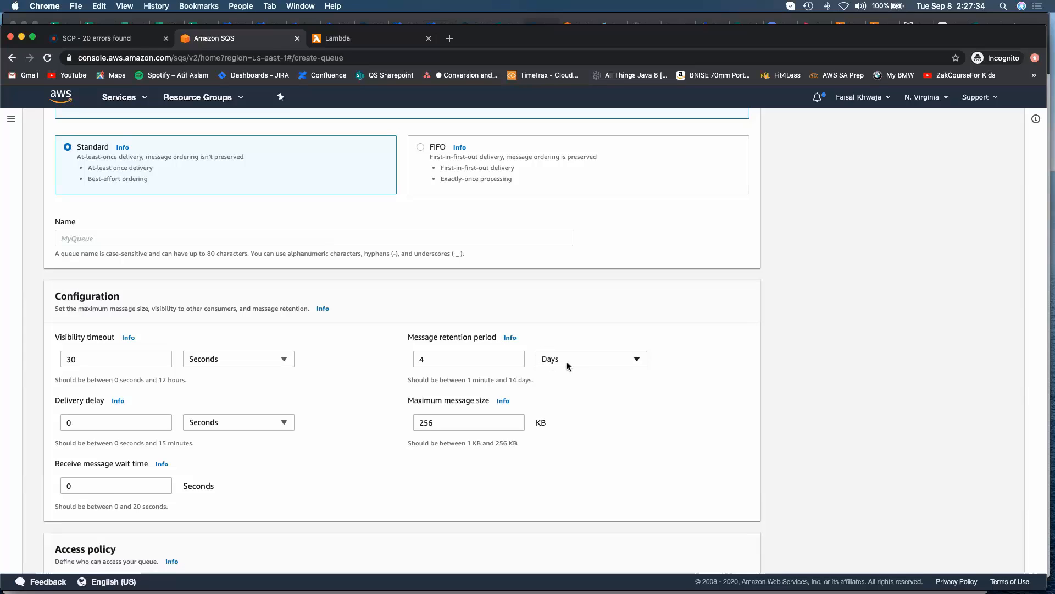
Examine the Advanced JSON version of the access policy and return to the Basic method
scroll(549, 347, "down", 3)
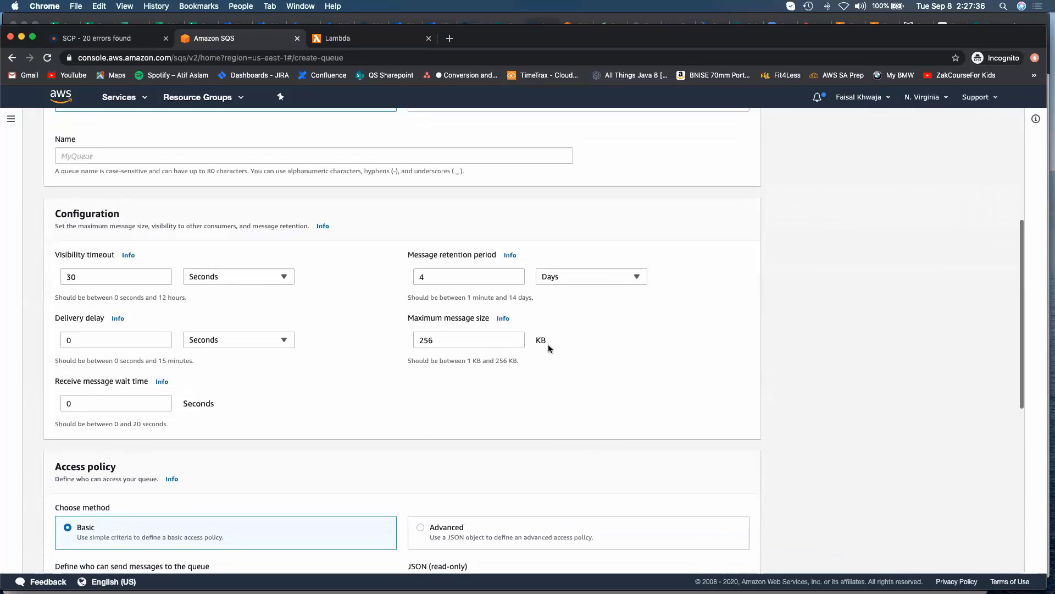
scroll(616, 366, "down", 5)
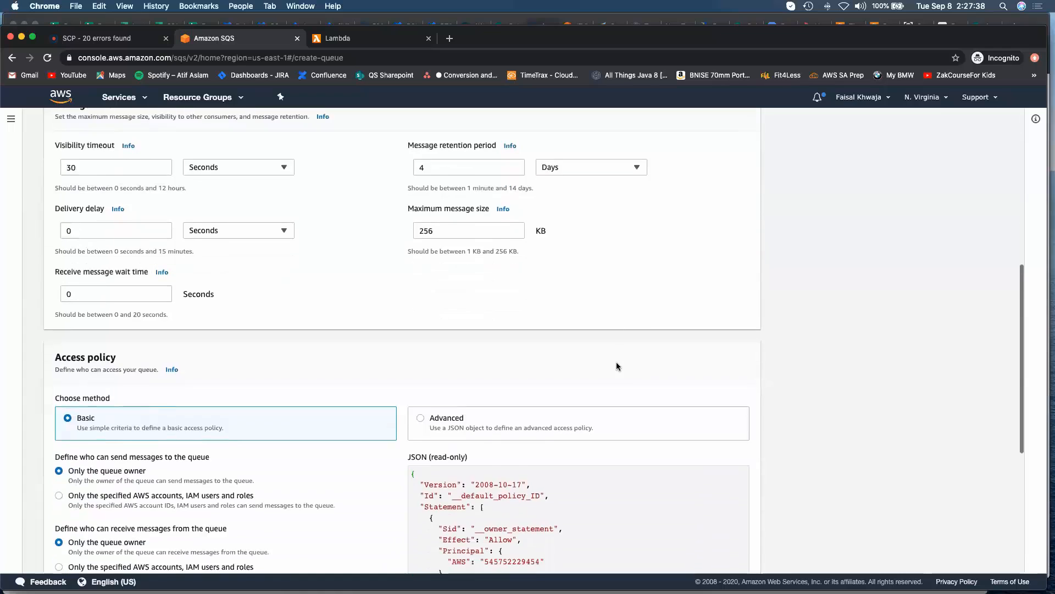
scroll(616, 366, "down", 2)
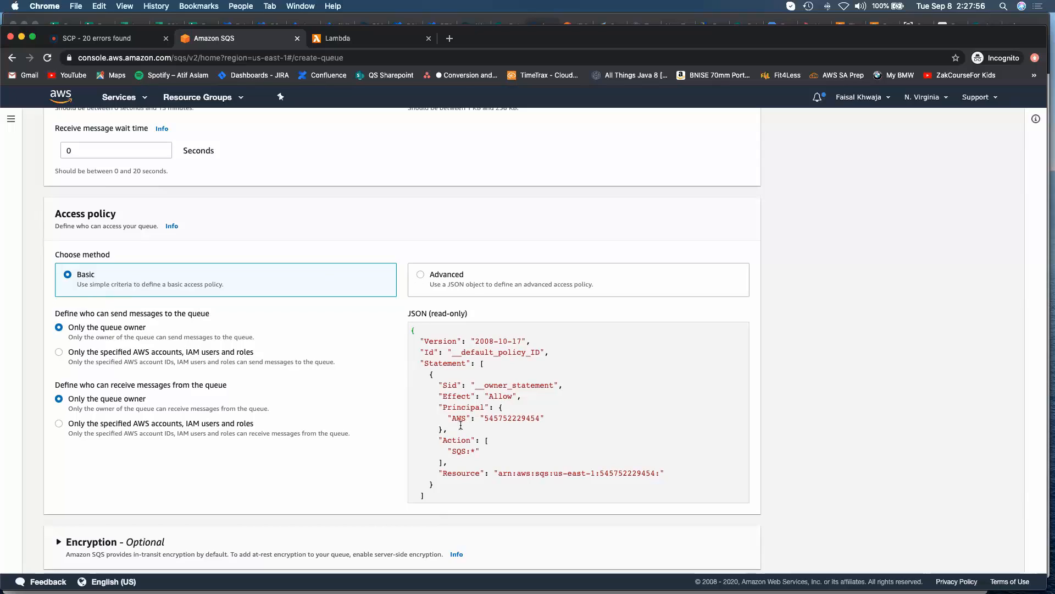
left_click(421, 276)
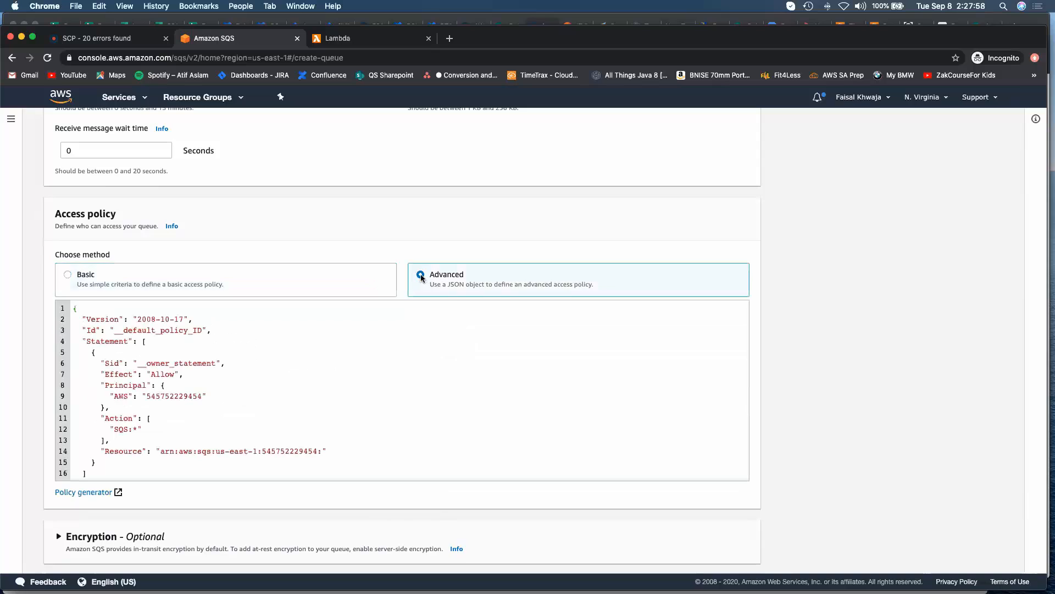
left_click_drag(158, 474, 72, 317)
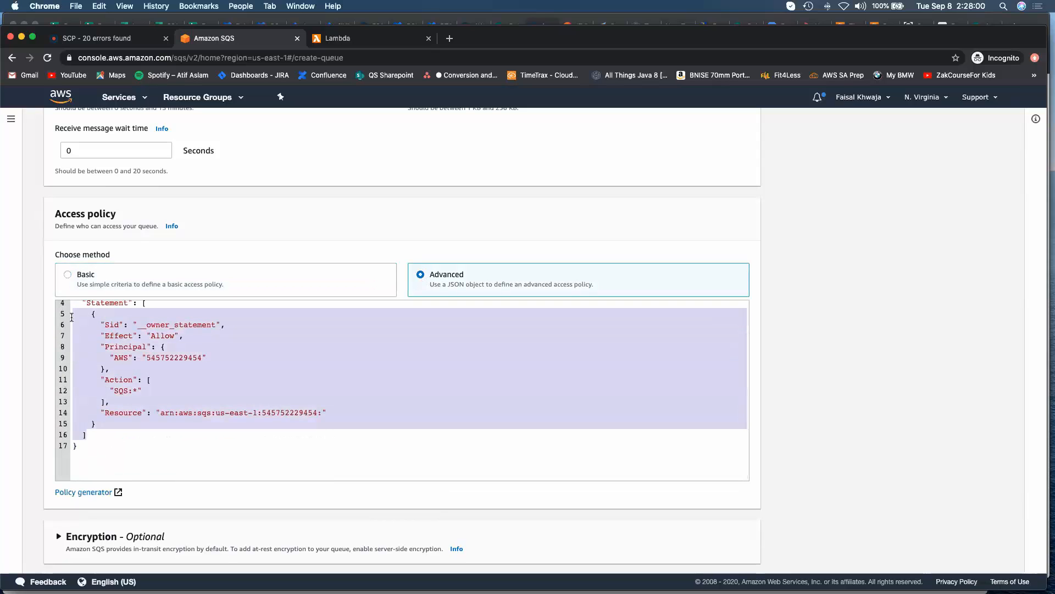
left_click(219, 381)
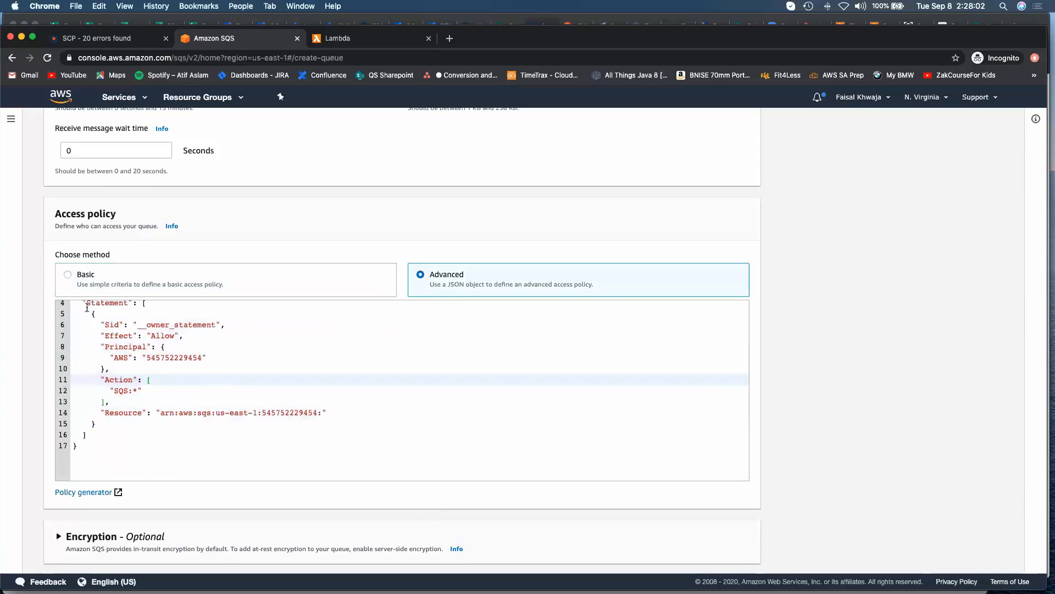
left_click(67, 275)
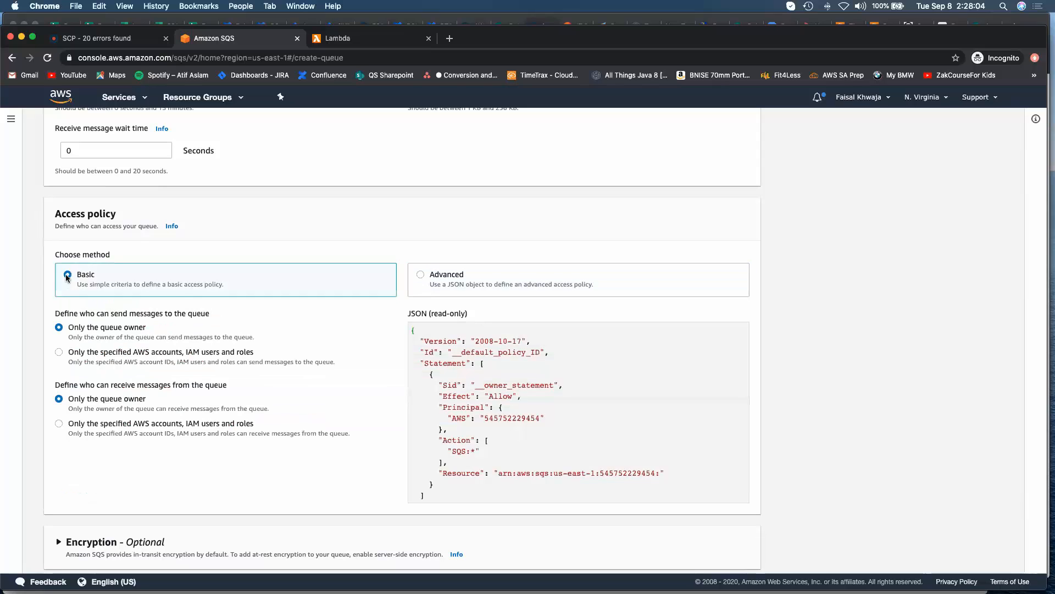
left_click_drag(124, 284, 208, 284)
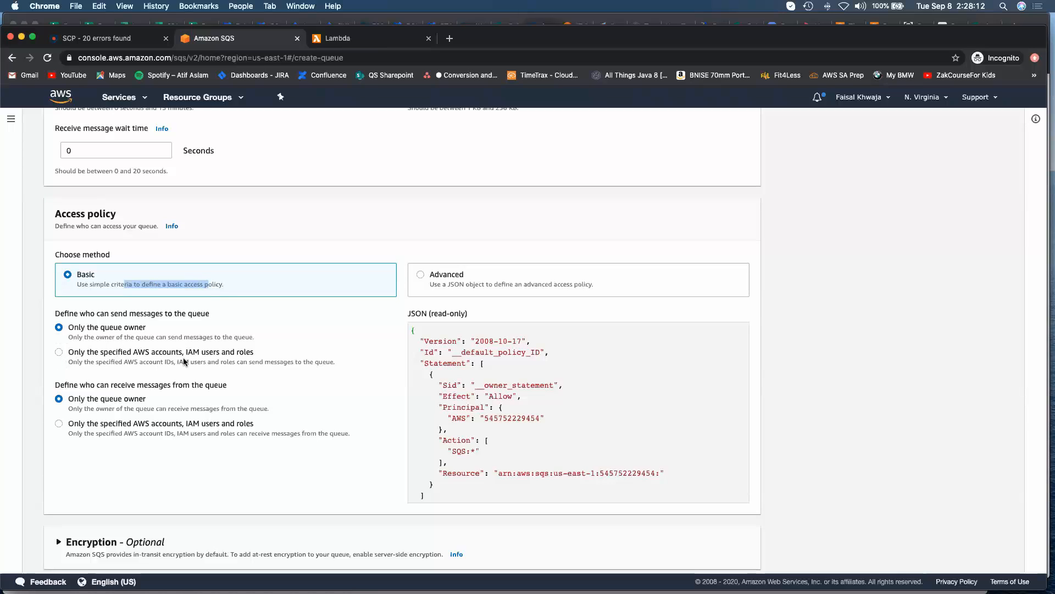
Enable the dead-letter queue for undeliverable messages and choose to enter its queue ARN
scroll(183, 361, "down", 3)
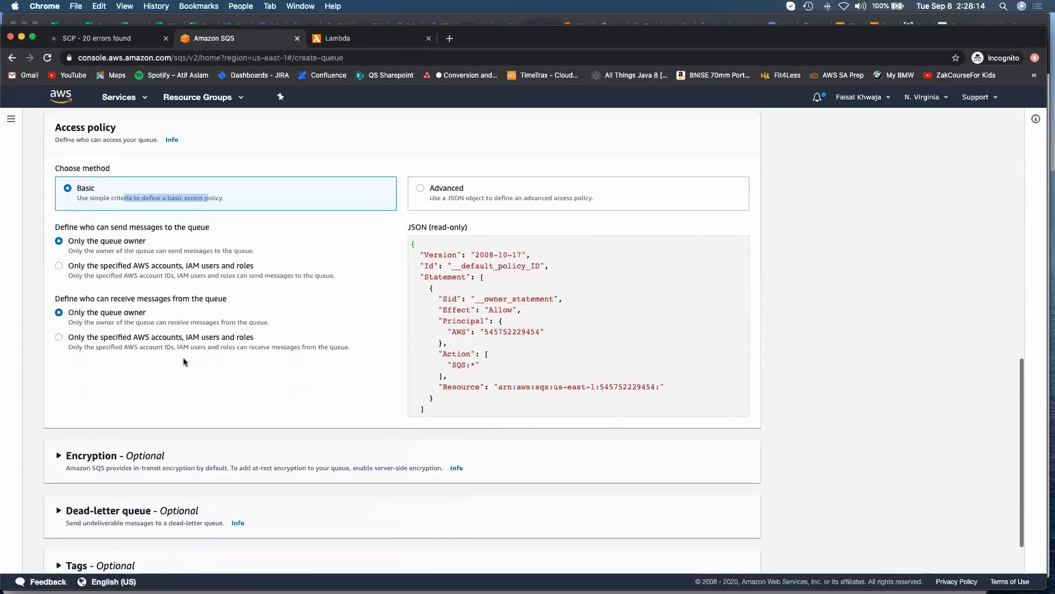
scroll(183, 361, "down", 1)
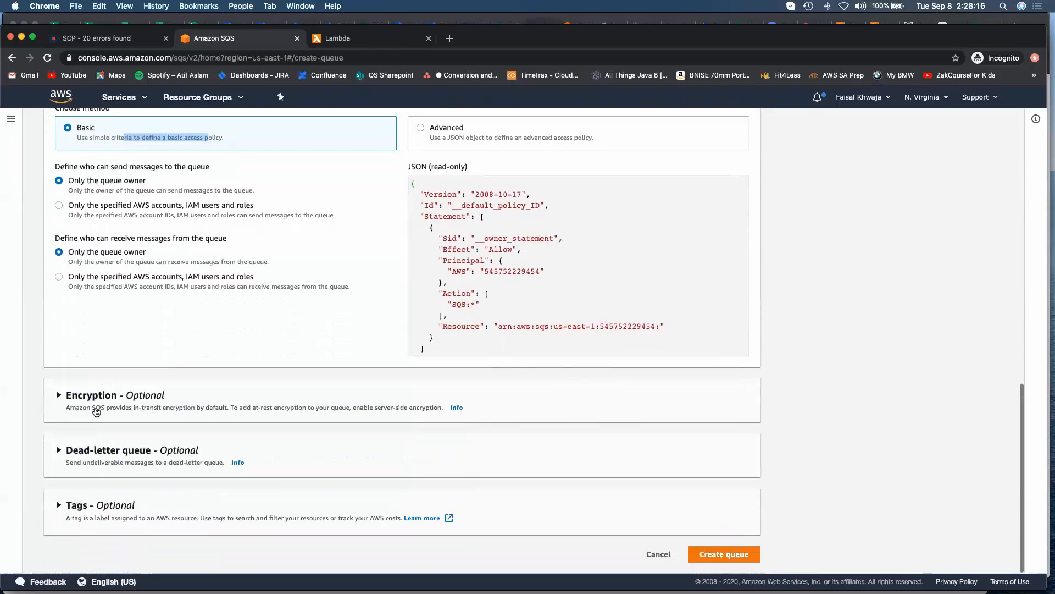
left_click(59, 452)
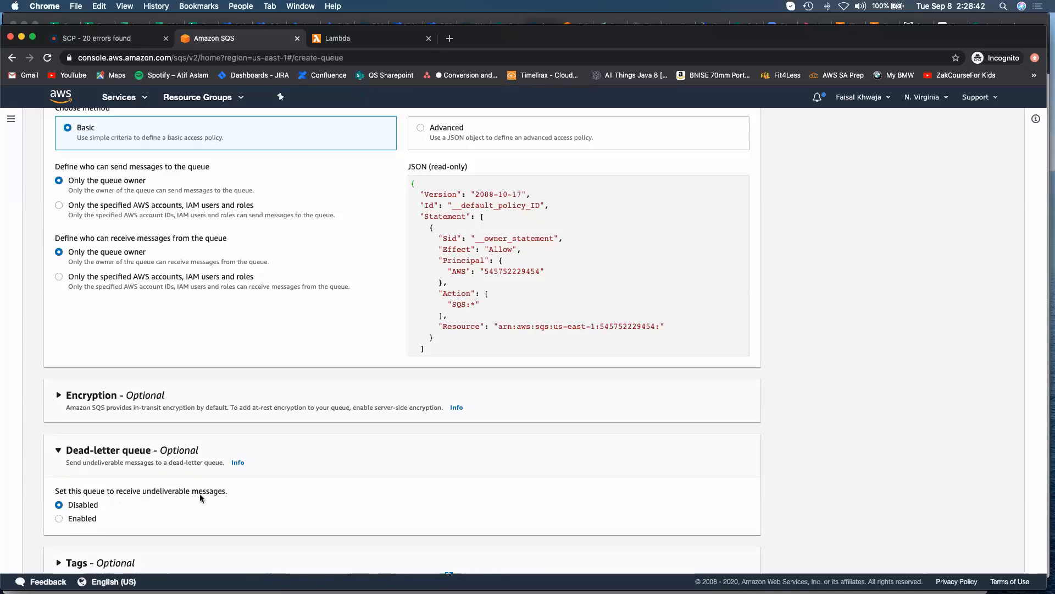
left_click(58, 518)
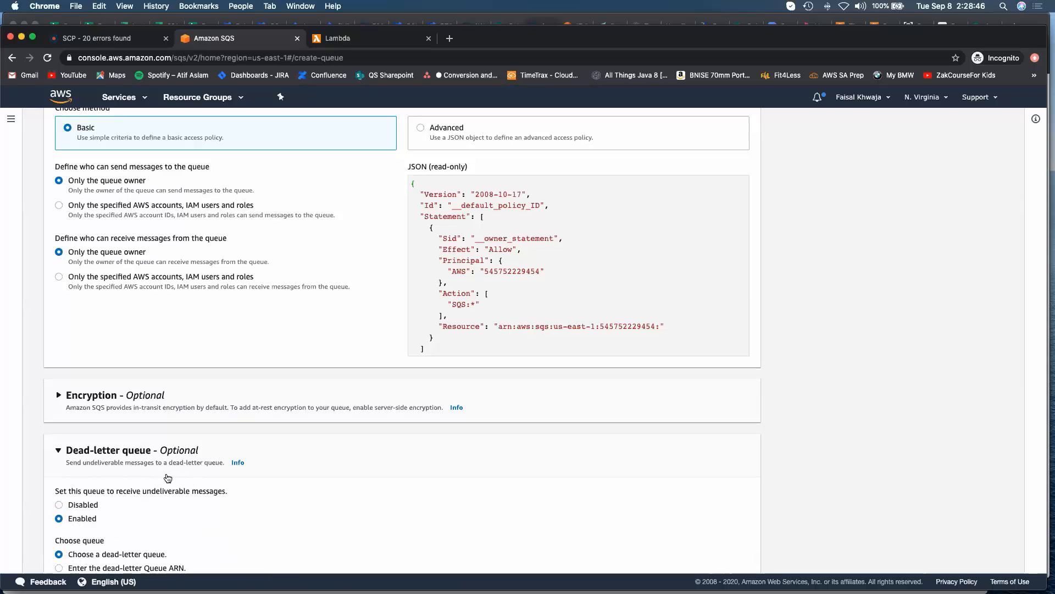
scroll(168, 478, "down", 3)
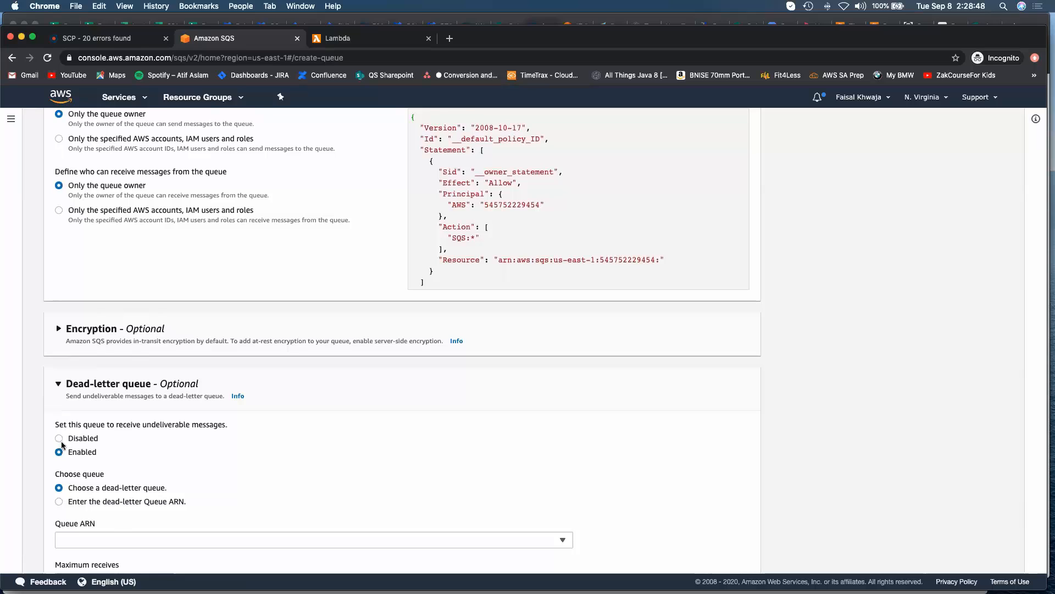
left_click(60, 439)
left_click(57, 462)
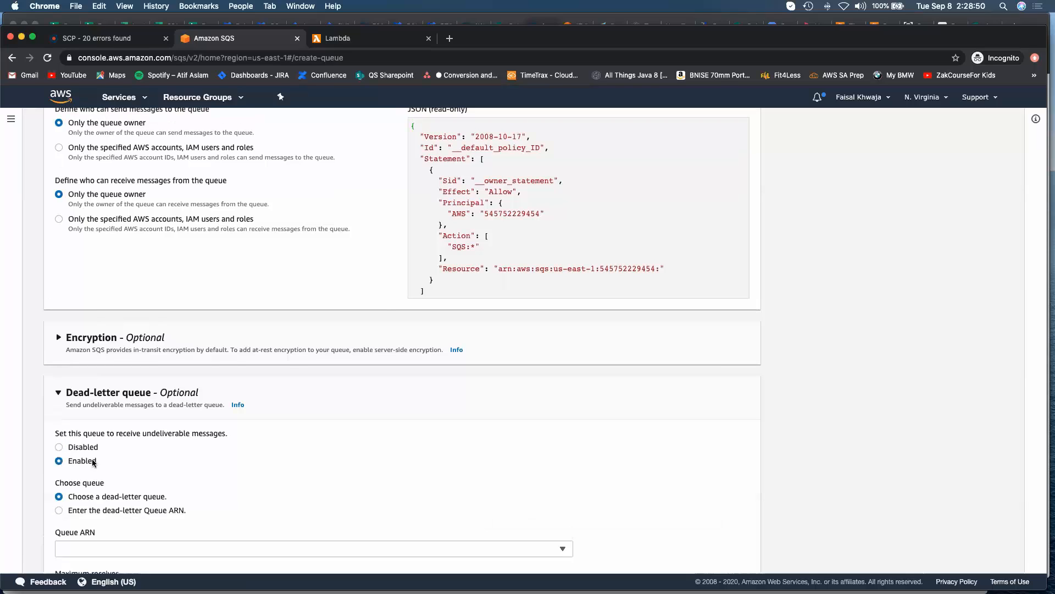
scroll(140, 459, "down", 1)
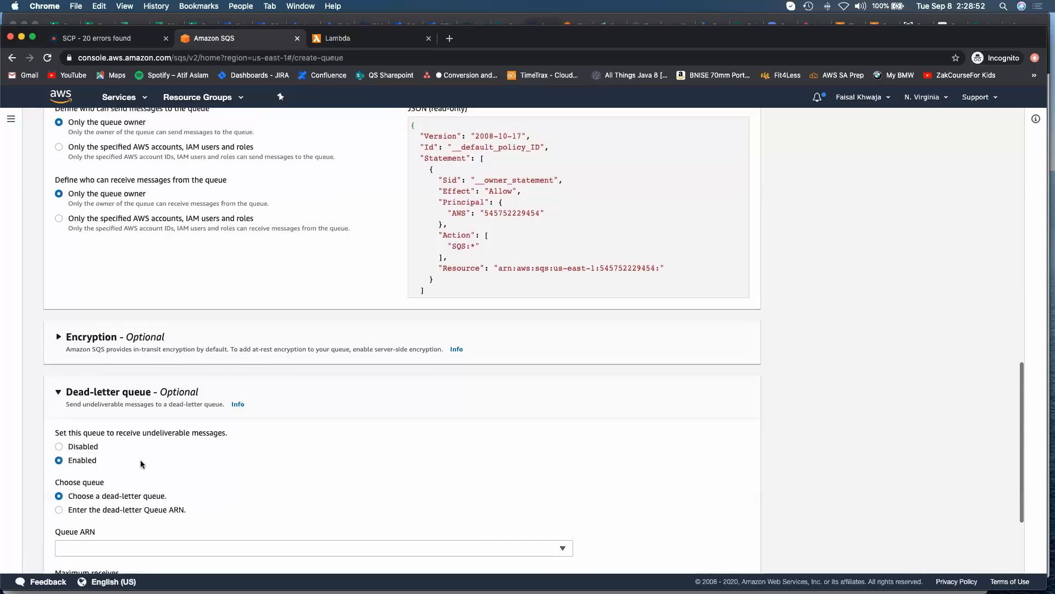
scroll(139, 461, "down", 3)
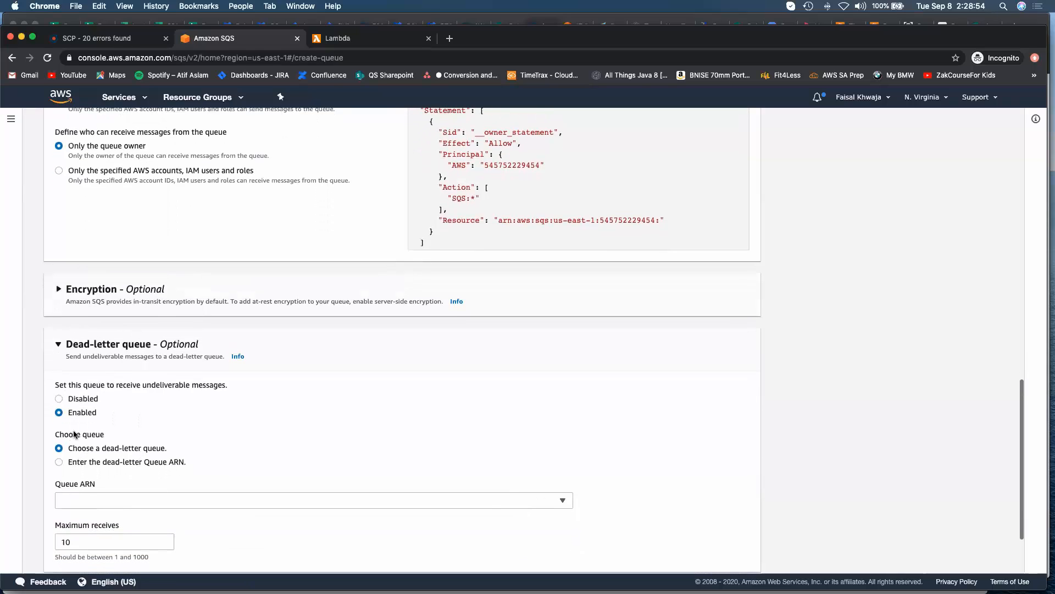
left_click(59, 461)
left_click(79, 501)
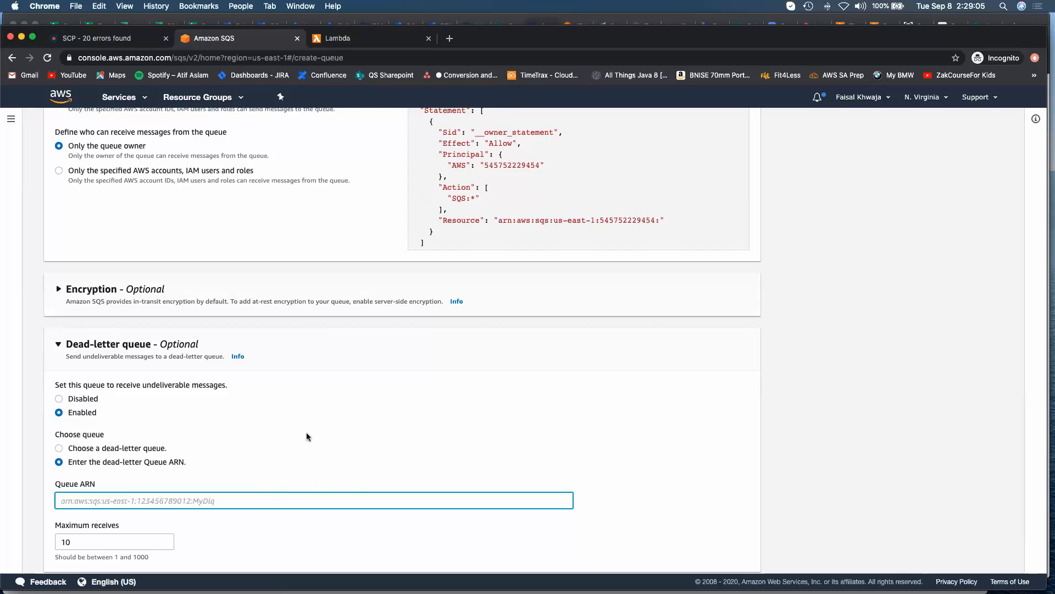
scroll(306, 432, "down", 2)
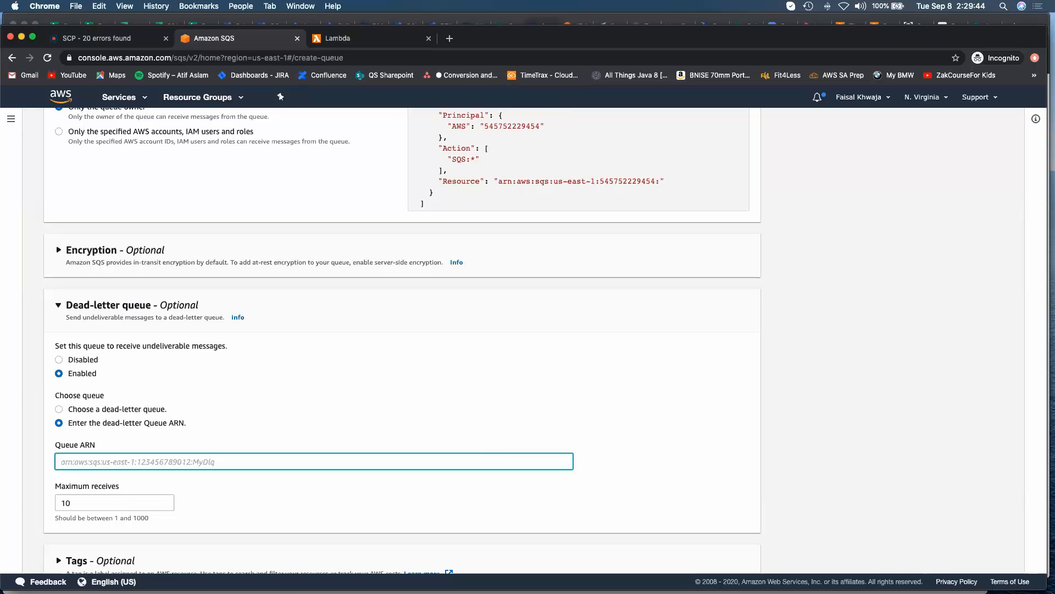
Expand the optional Tags section to view the key and value fields
left_click(477, 334)
scroll(477, 335, "down", 2)
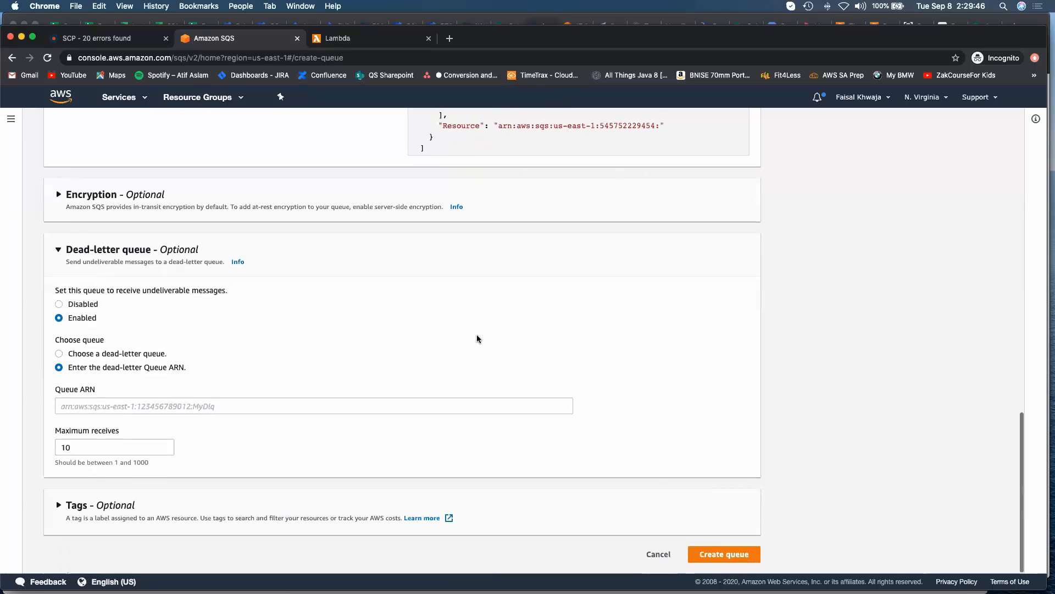
left_click(61, 508)
scroll(332, 501, "down", 3)
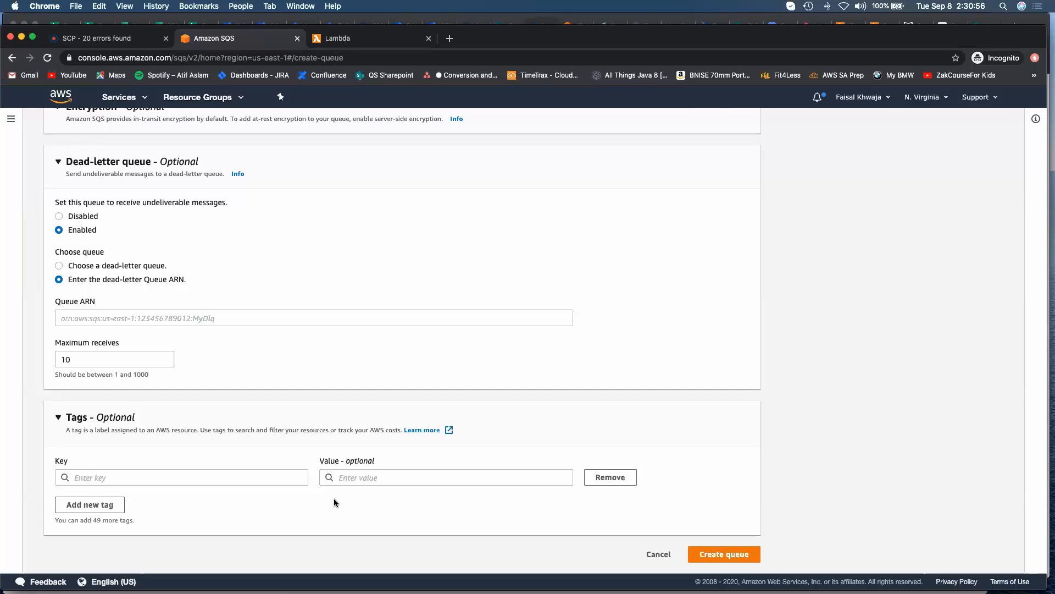
Leave the new queue form unsaved and open the CourseSync_prod queue to examine its type and ARN
scroll(473, 481, "up", 7)
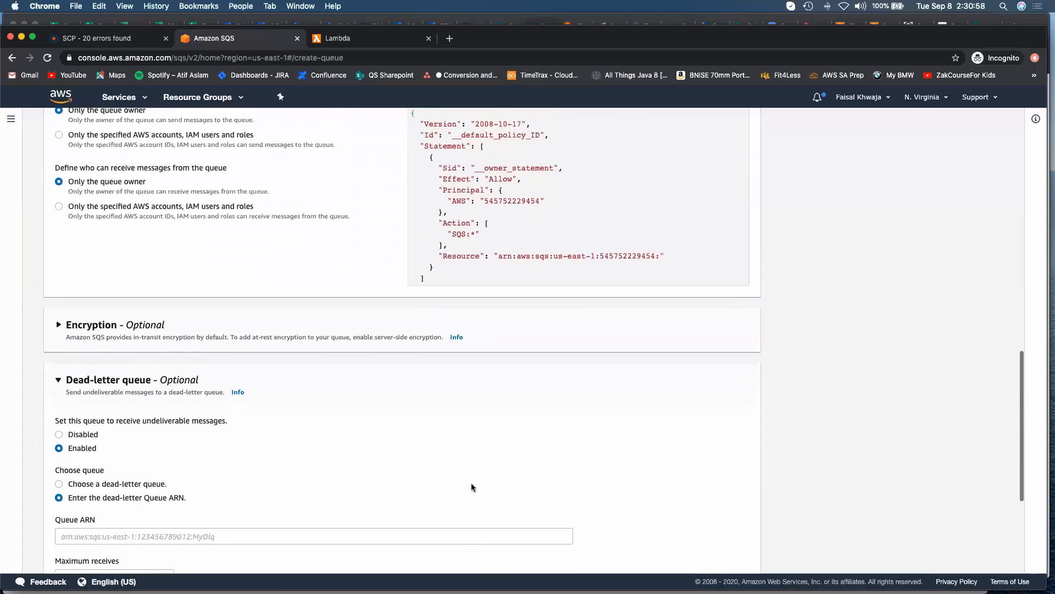
scroll(472, 487, "up", 10)
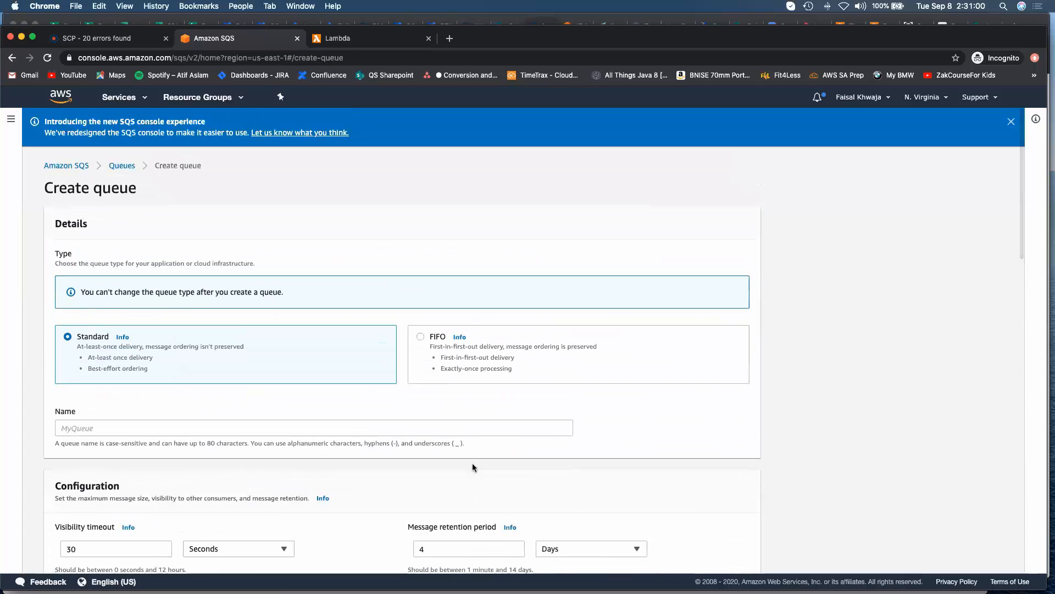
left_click(122, 165)
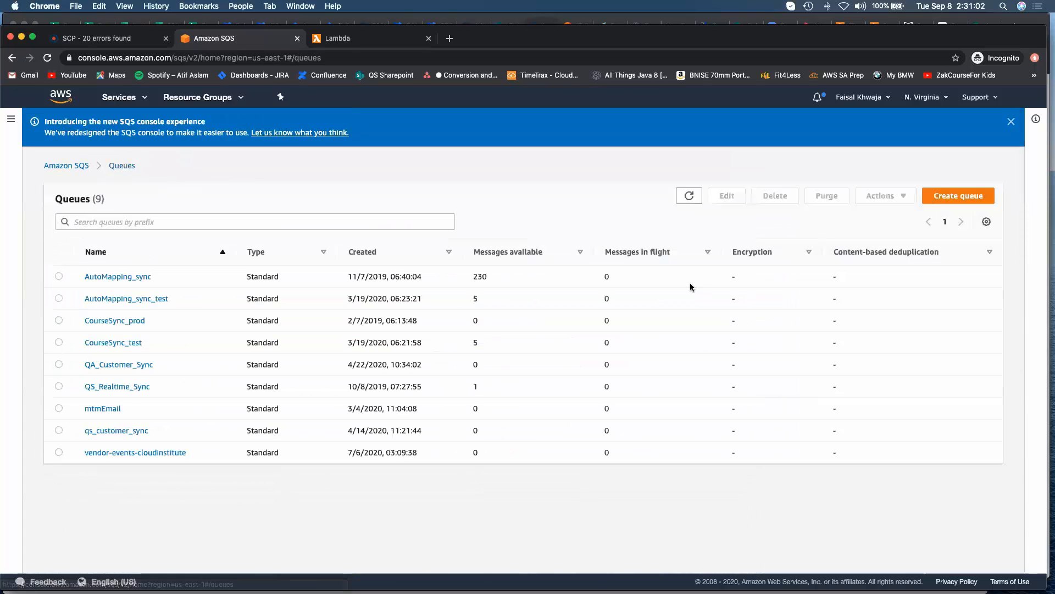
left_click(112, 321)
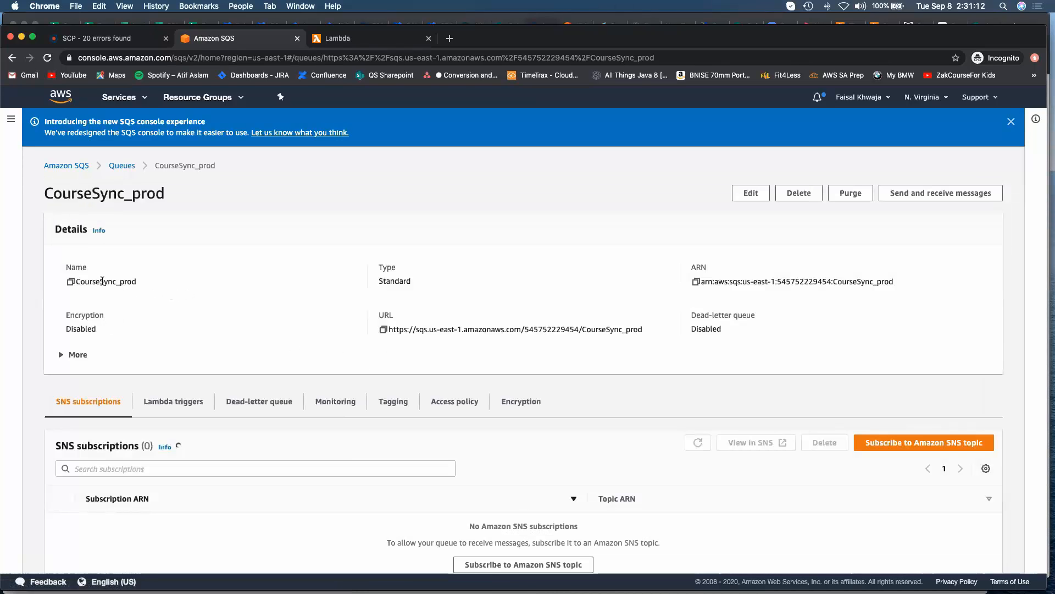
double_click(389, 282)
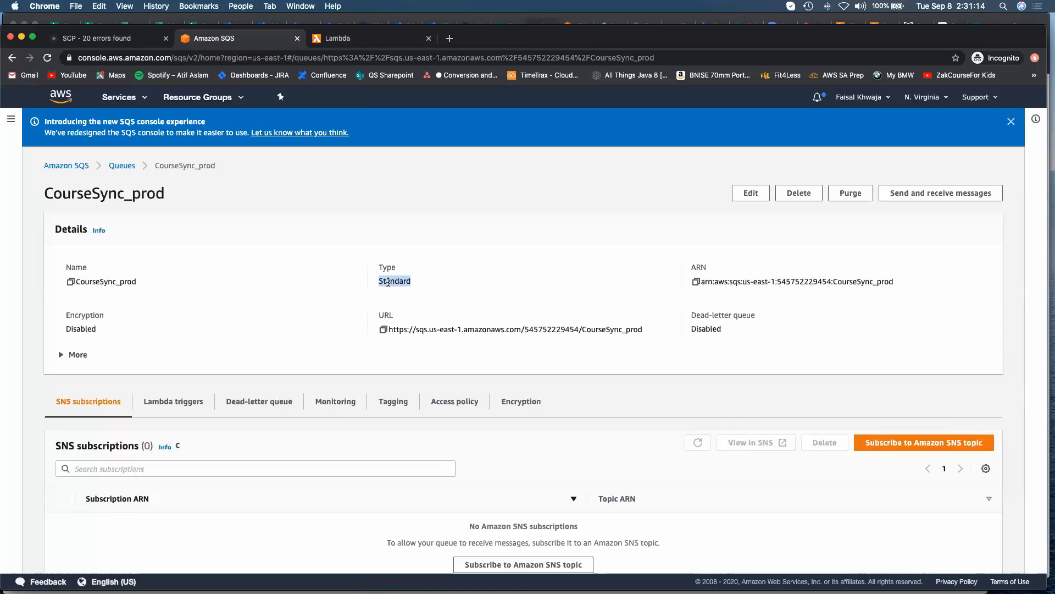
left_click_drag(894, 282, 698, 278)
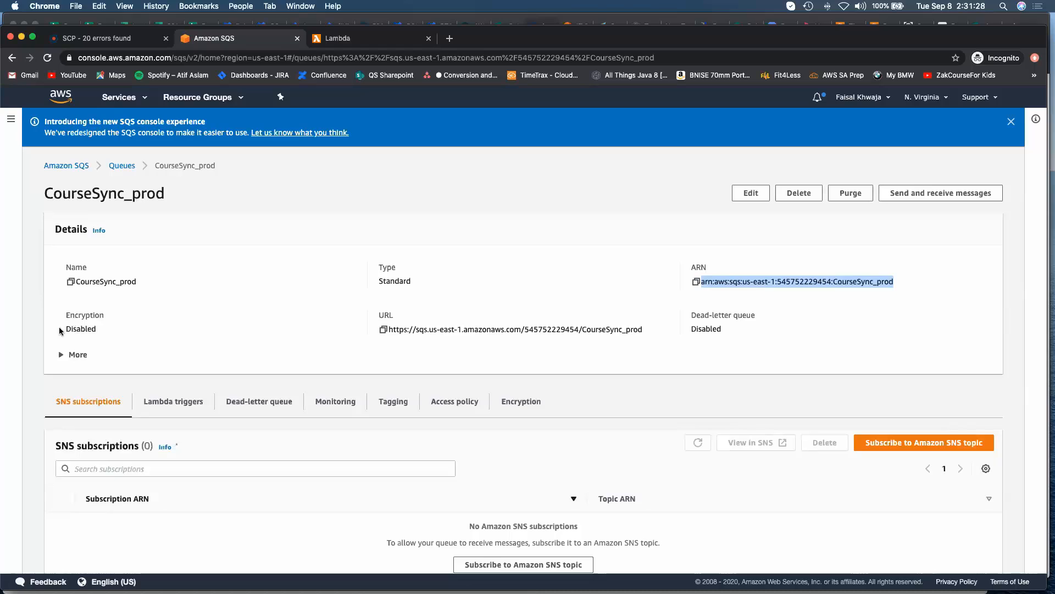
Examine the queue's encryption, URL and dead-letter queue fields, and expand the additional details to review its message settings
left_click_drag(62, 330, 110, 334)
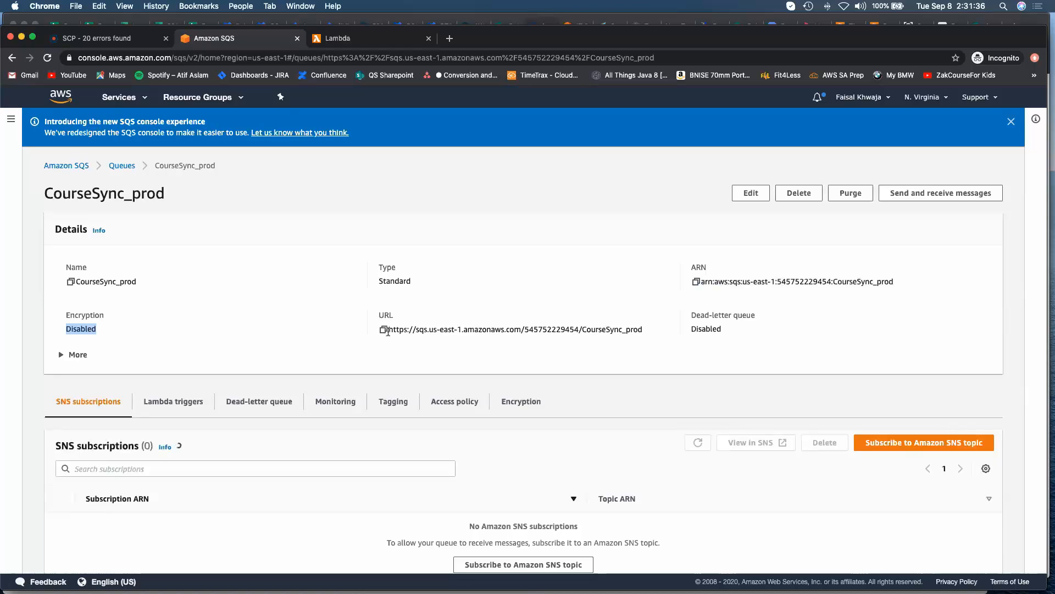
left_click_drag(645, 328, 392, 332)
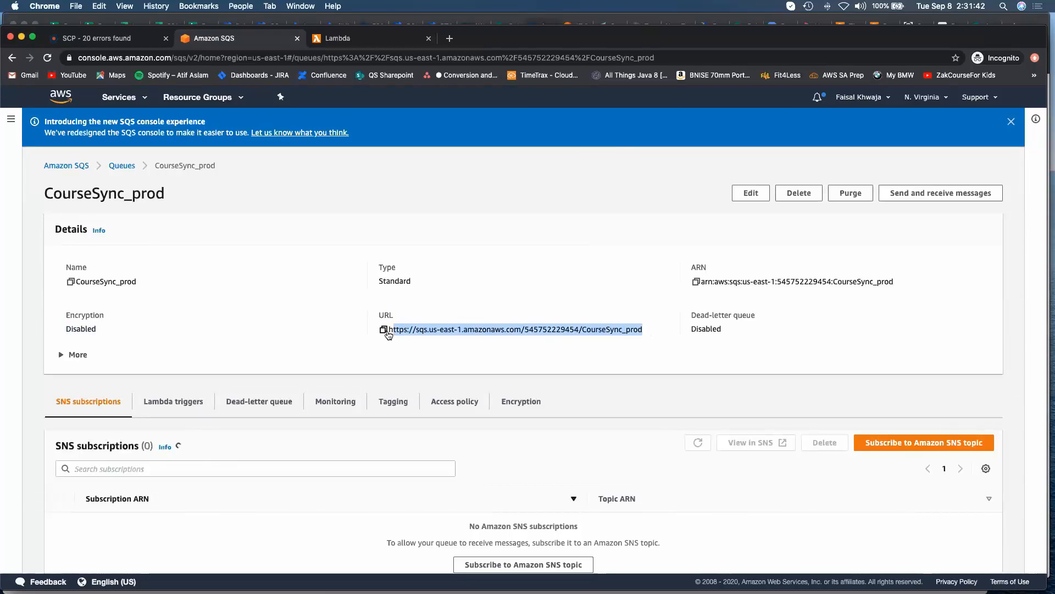
double_click(706, 329)
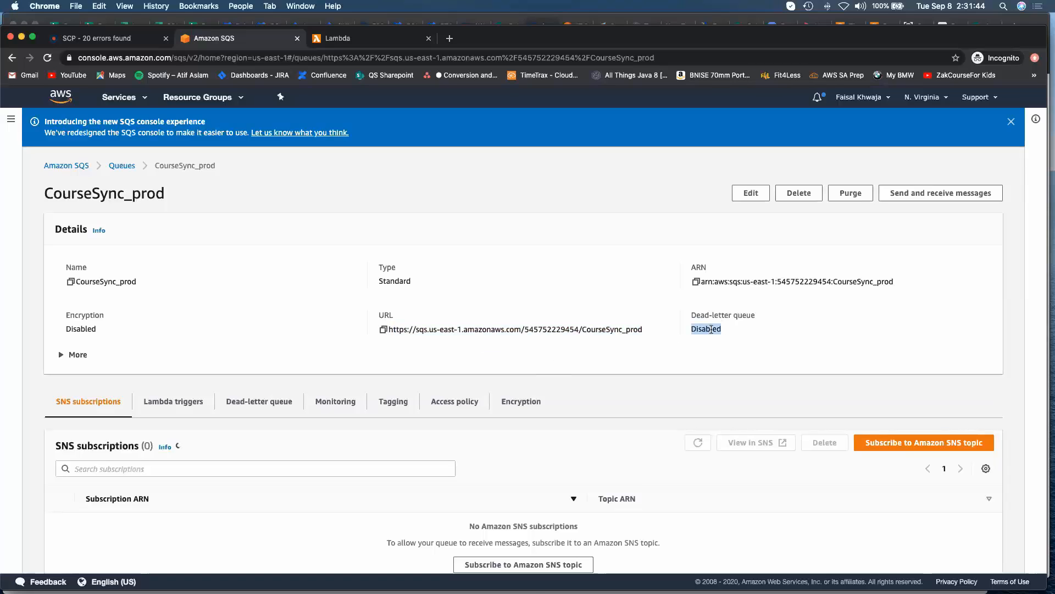
left_click(60, 355)
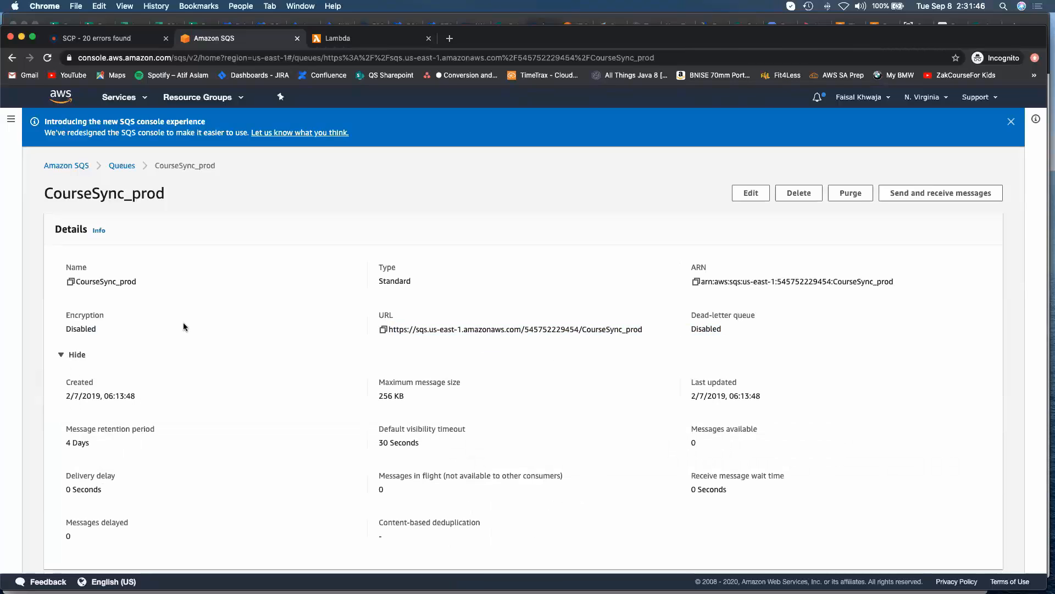
scroll(183, 323, "down", 1)
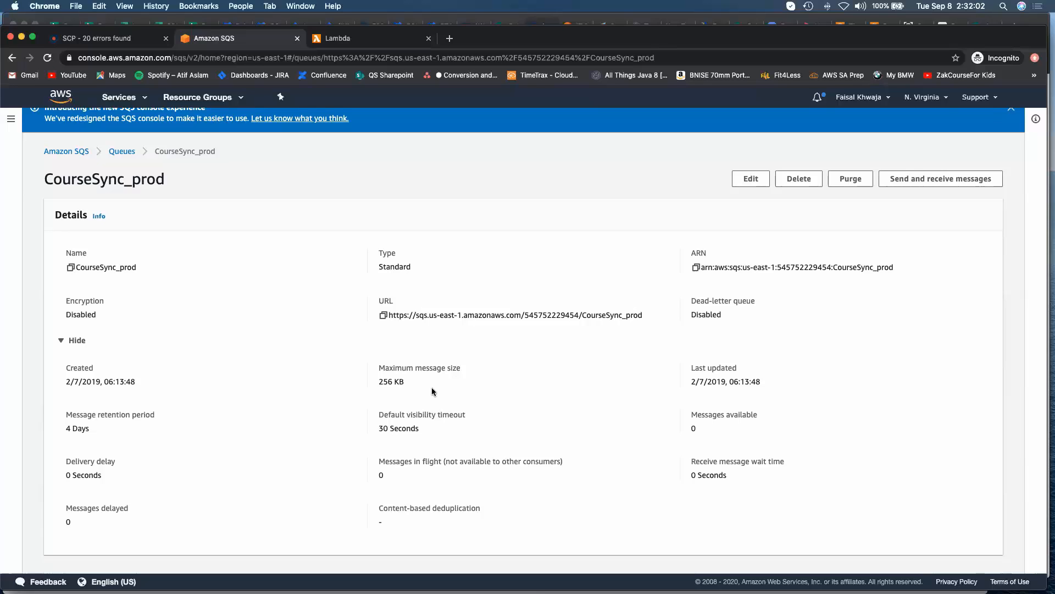
scroll(759, 413, "down", 5)
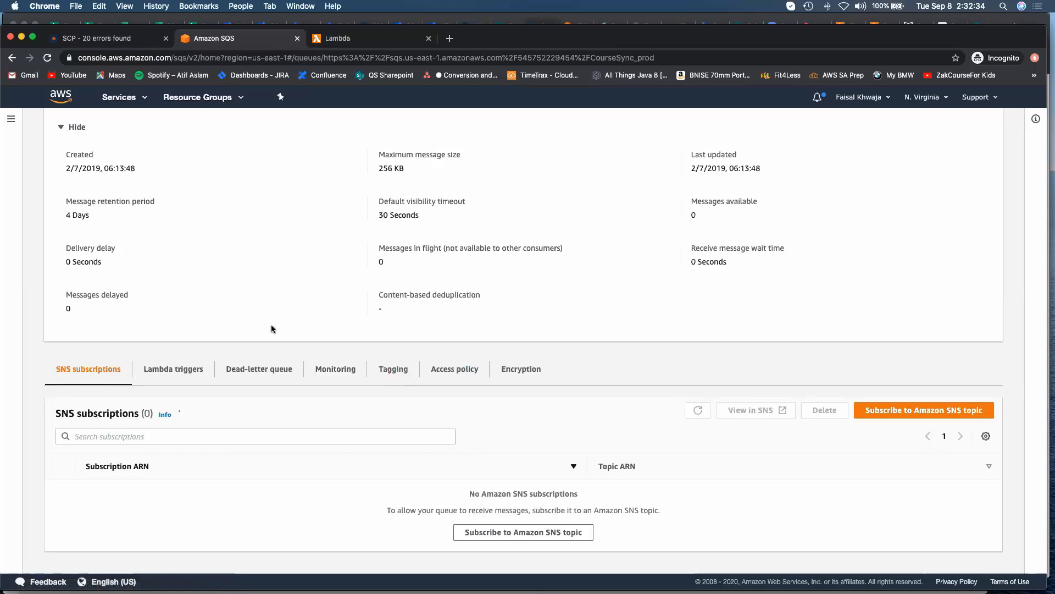
View the queue's dead-letter queue section and examine its monitoring graphs, including the options available for the Sent Message Size graph
left_click(256, 371)
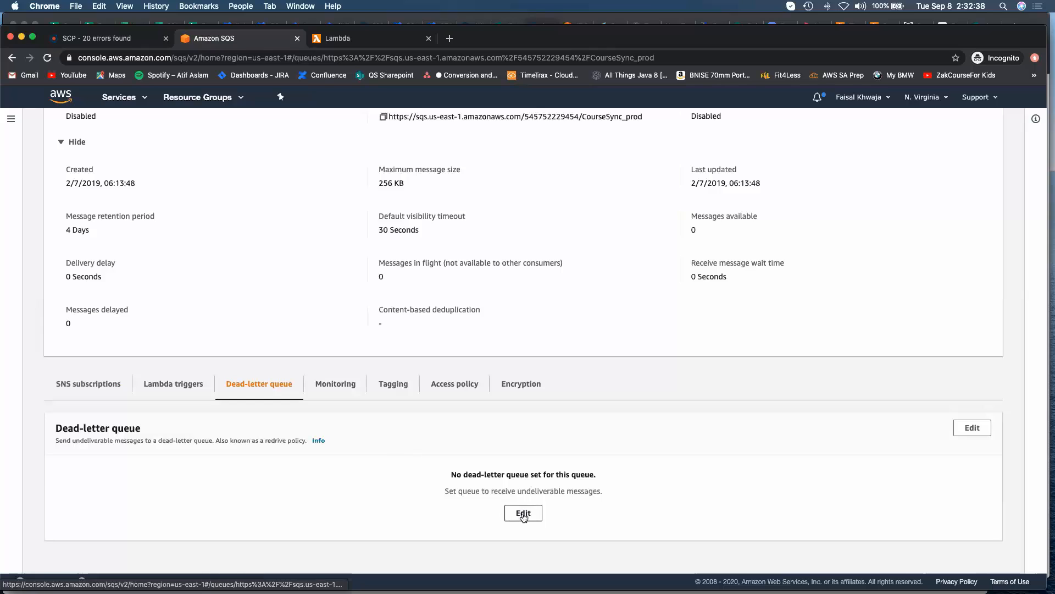
left_click(332, 385)
scroll(635, 431, "down", 5)
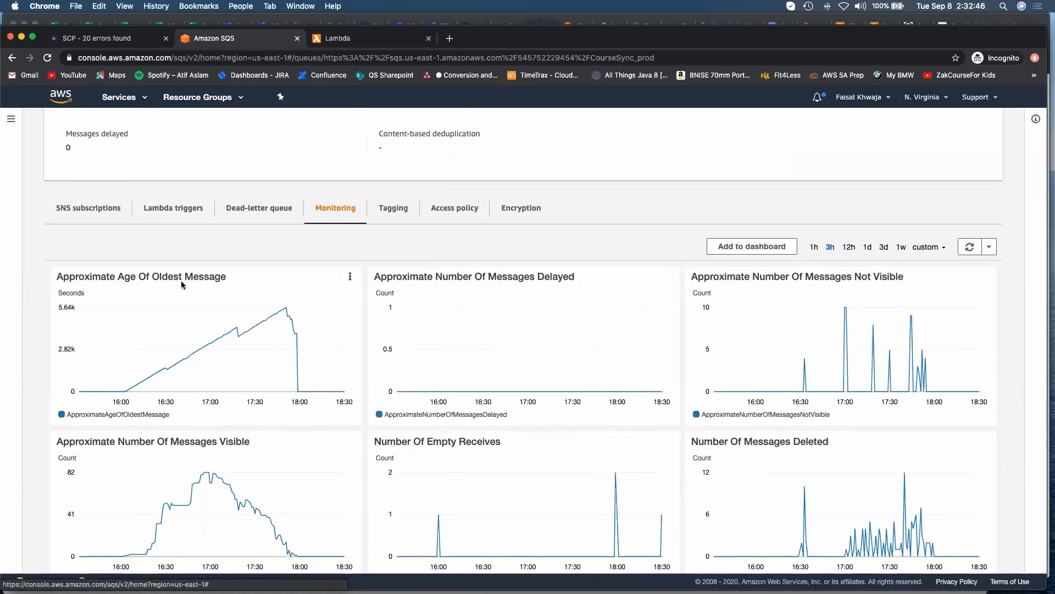
mouse_move(286, 310)
mouse_move(288, 318)
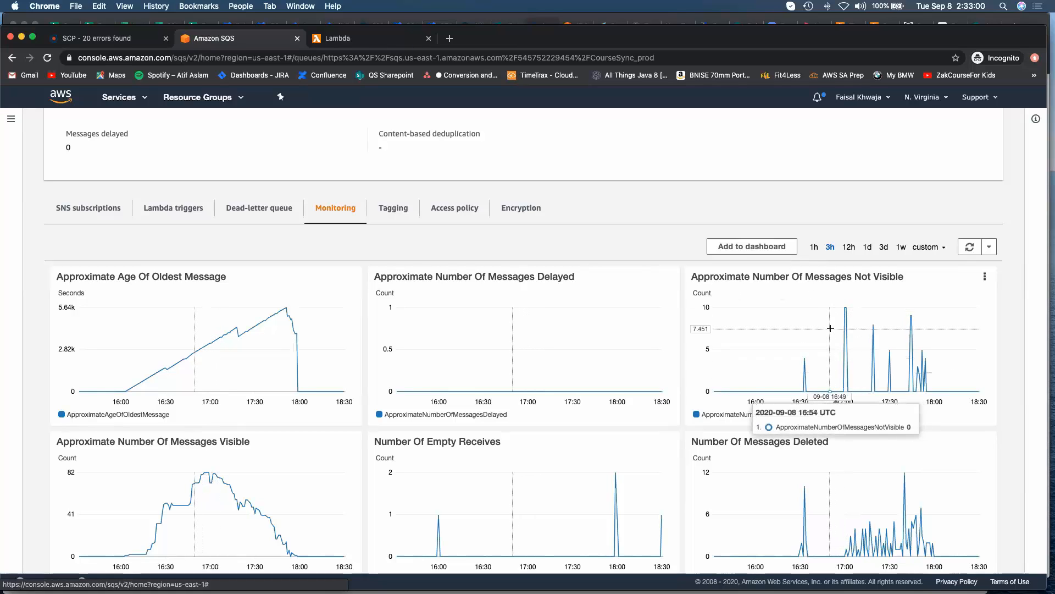
scroll(835, 326, "down", 5)
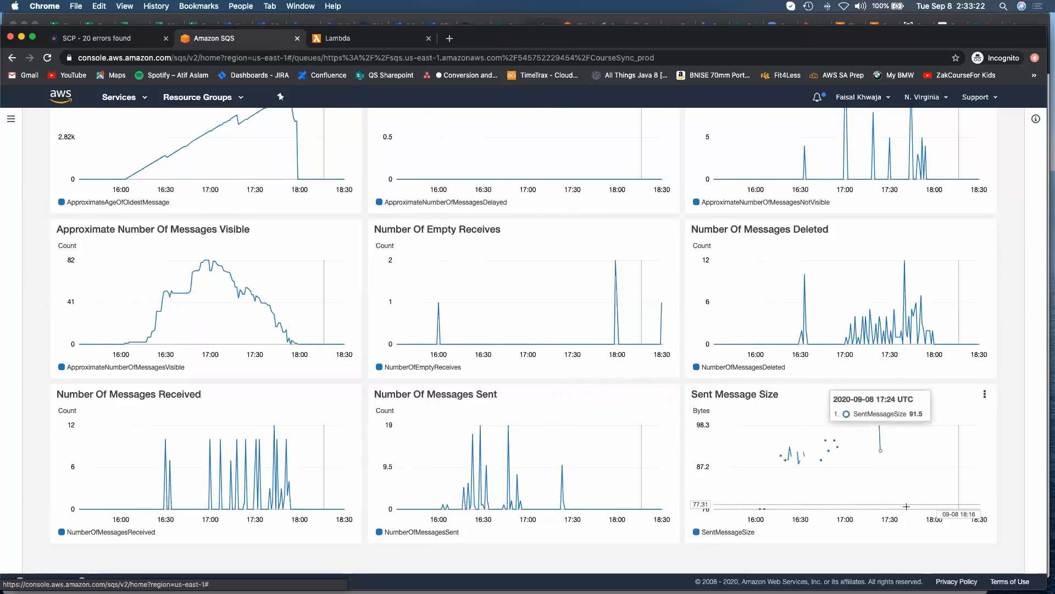
left_click(984, 394)
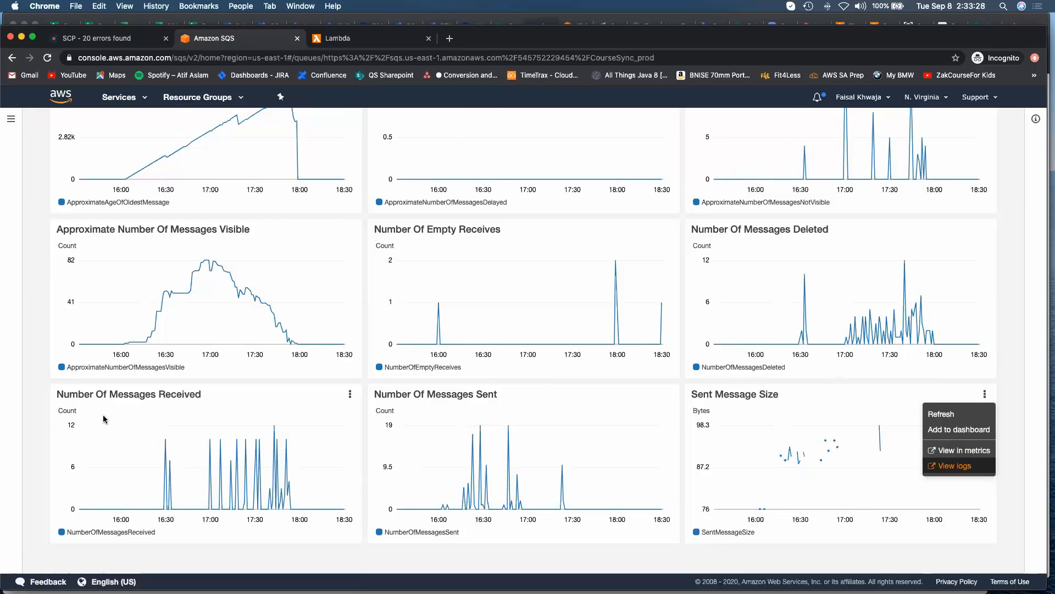
Review the queue's tags, access policy and encryption sections
scroll(104, 418, "up", 10)
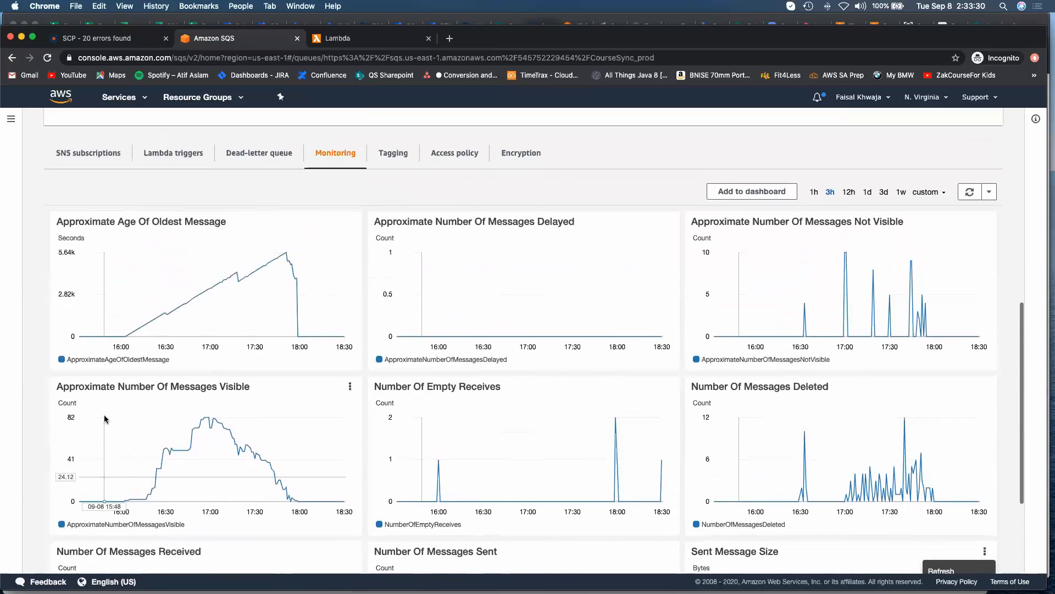
scroll(140, 405, "up", 4)
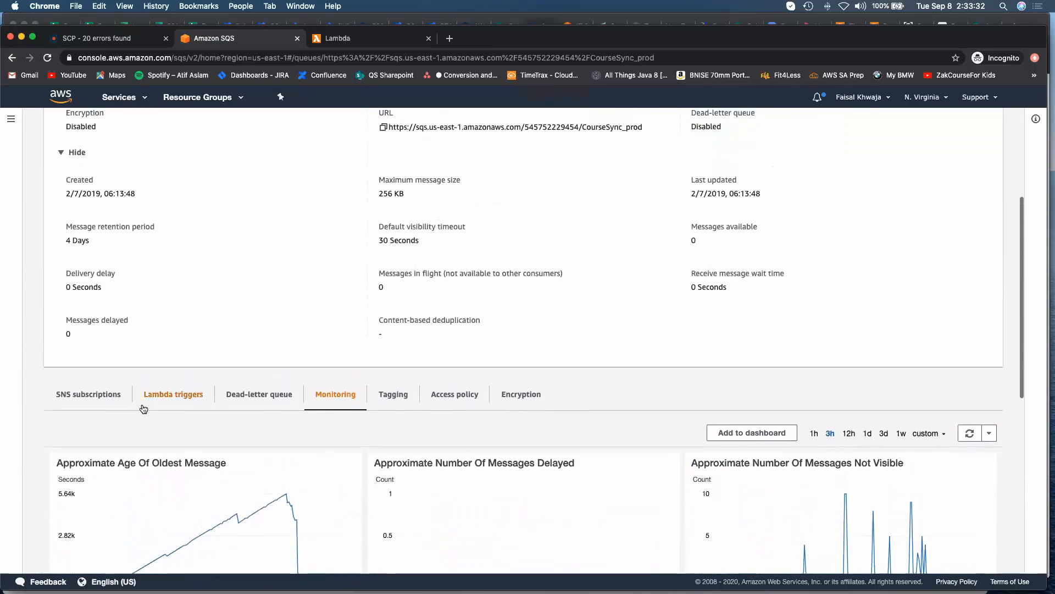
left_click(391, 397)
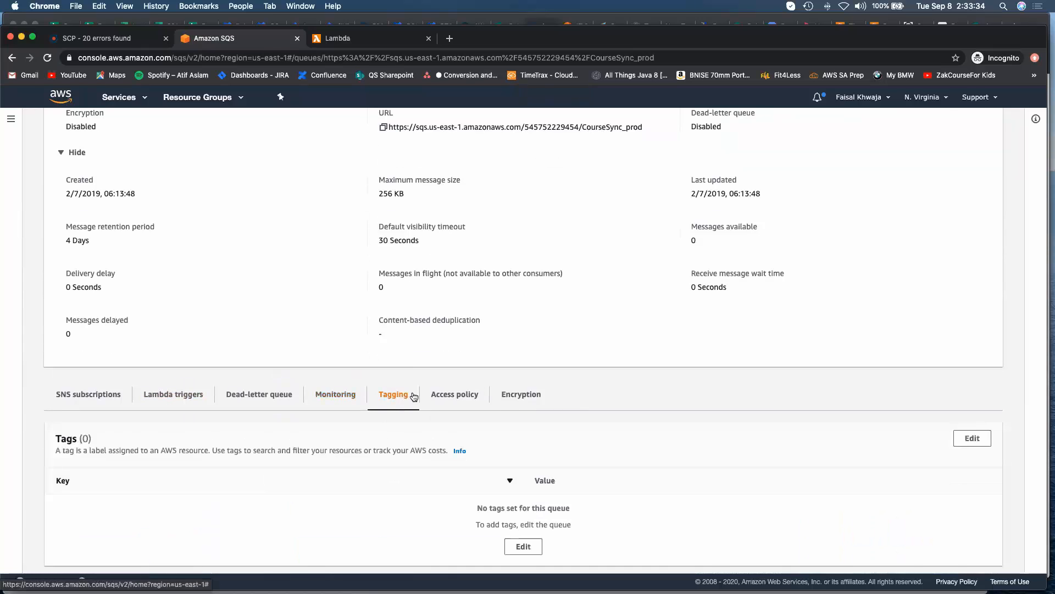
left_click(443, 406)
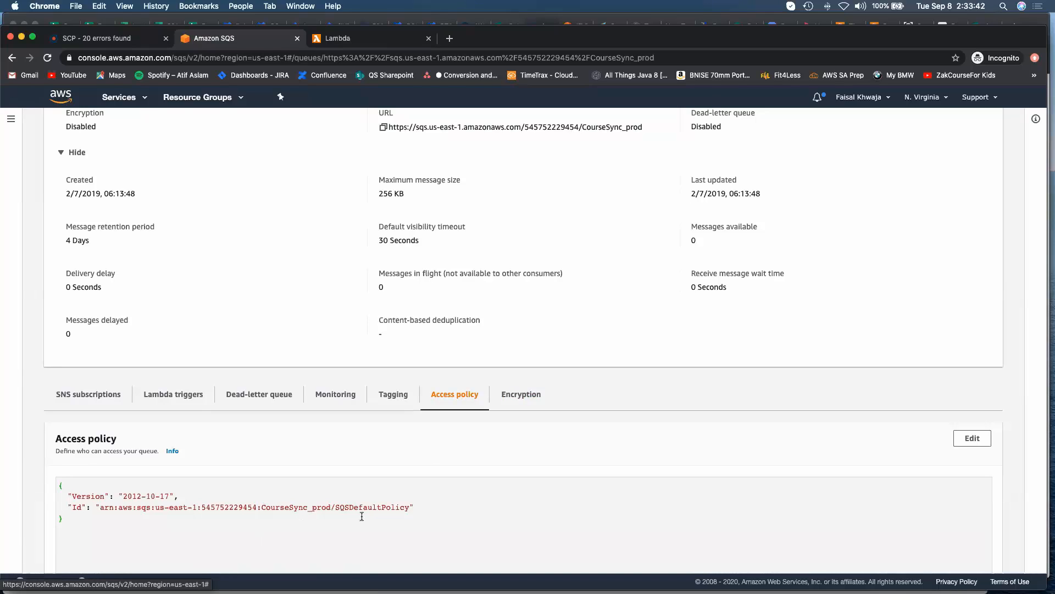
left_click(519, 400)
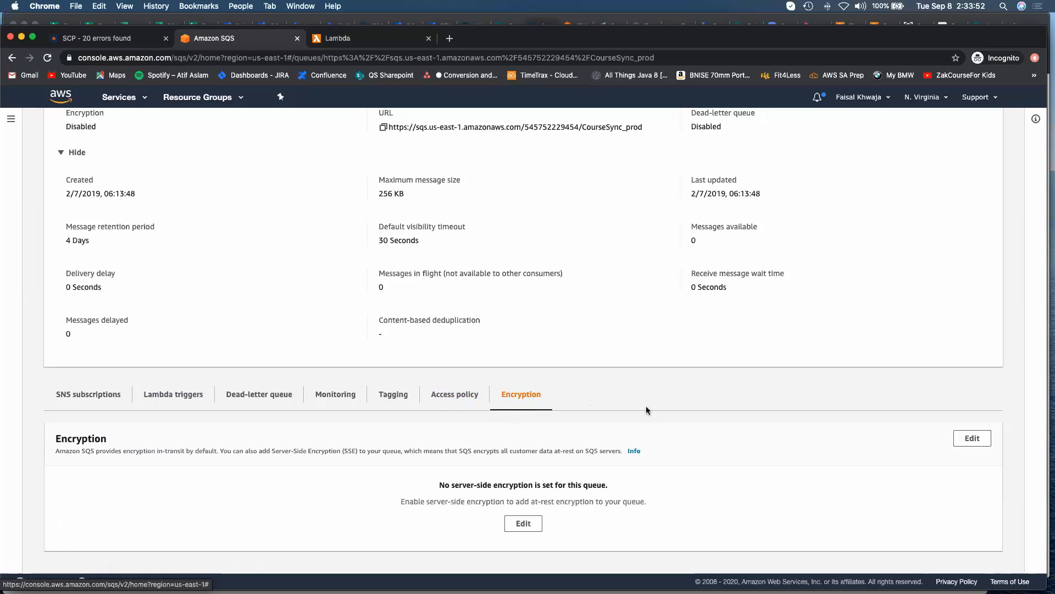
Open the CourseSync_prod edit form, dismiss the new console experience banner, and return to the queue without changing its settings
scroll(646, 408, "up", 2)
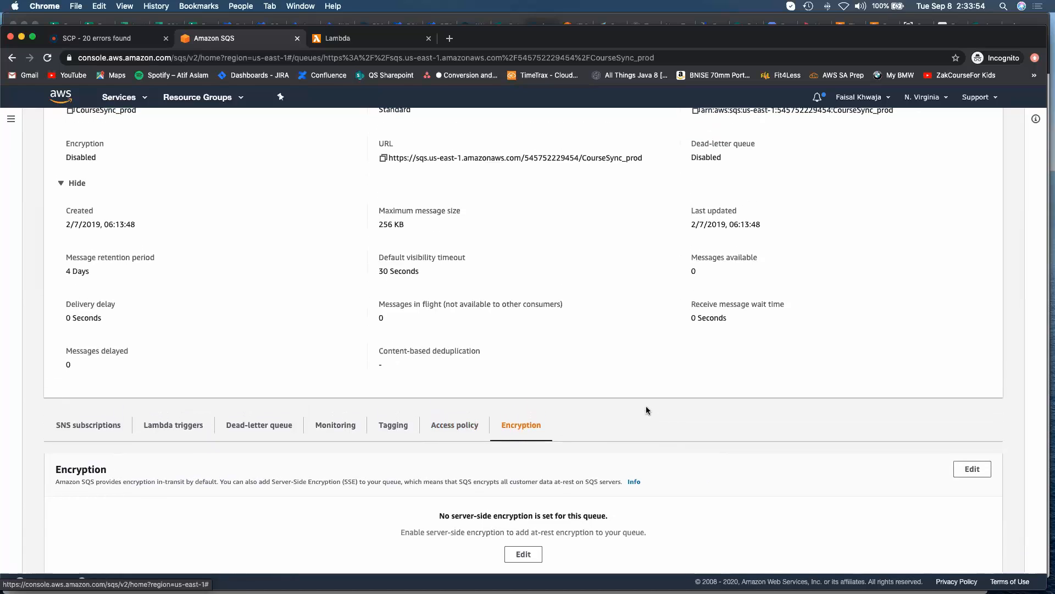
scroll(645, 405, "up", 5)
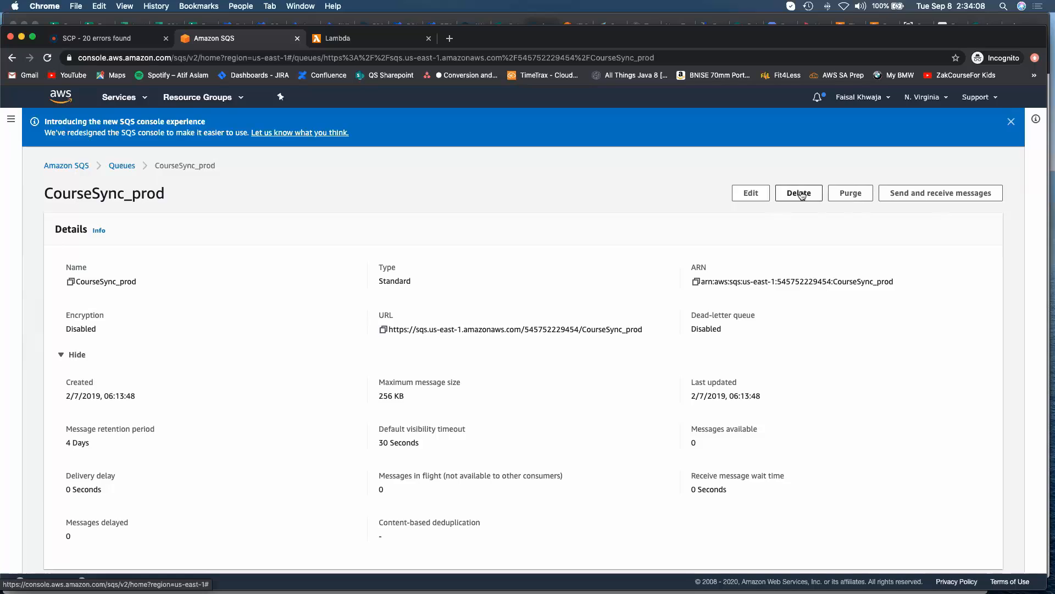
left_click(745, 193)
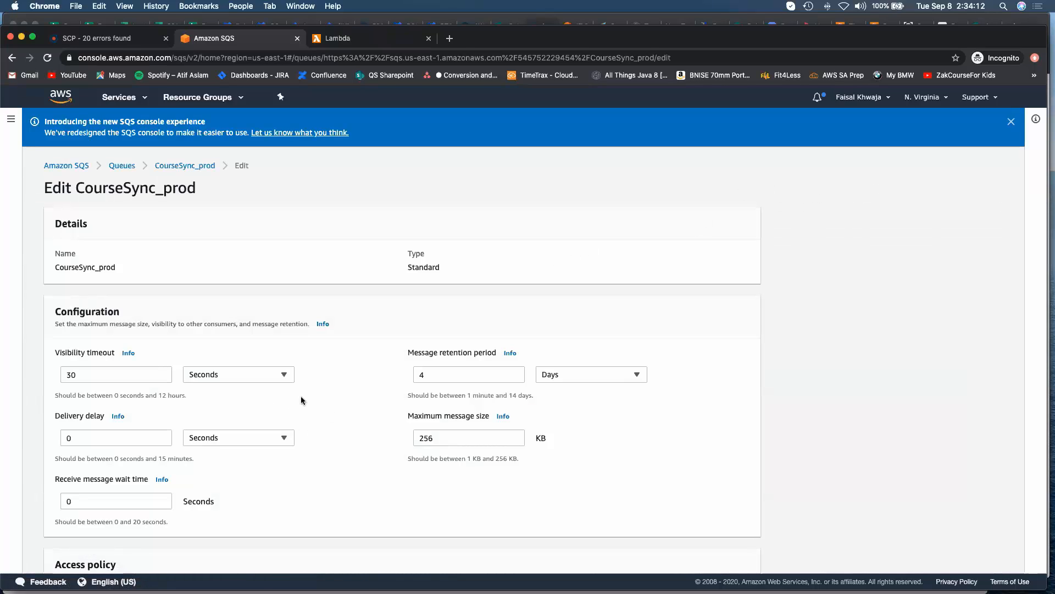
left_click(1011, 122)
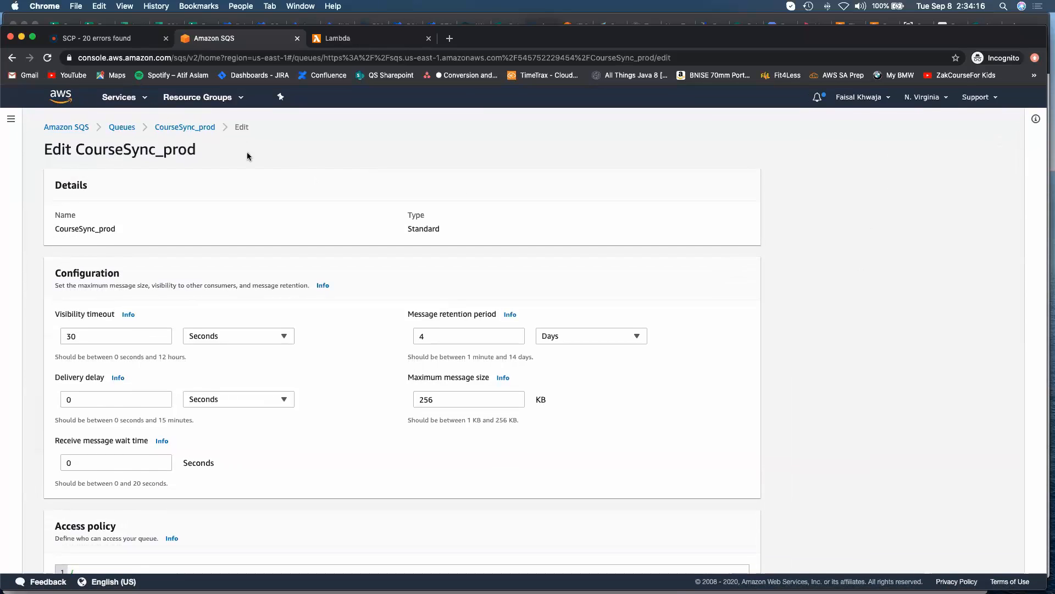
left_click(195, 128)
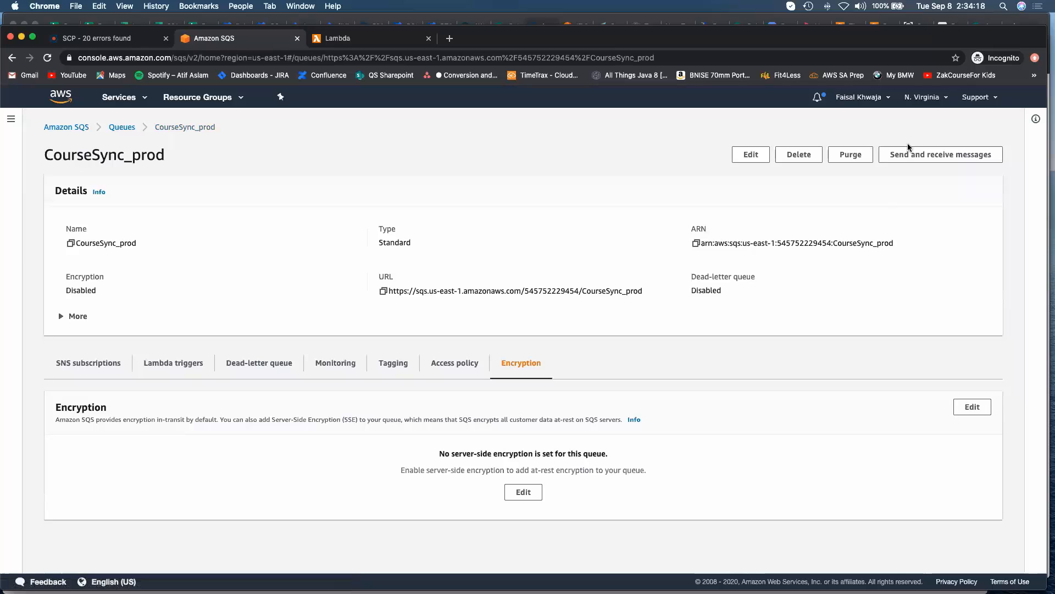
Examine the queue's send and receive messages page, including the message body and polling options, and return to the CourseSync_prod details
left_click(909, 157)
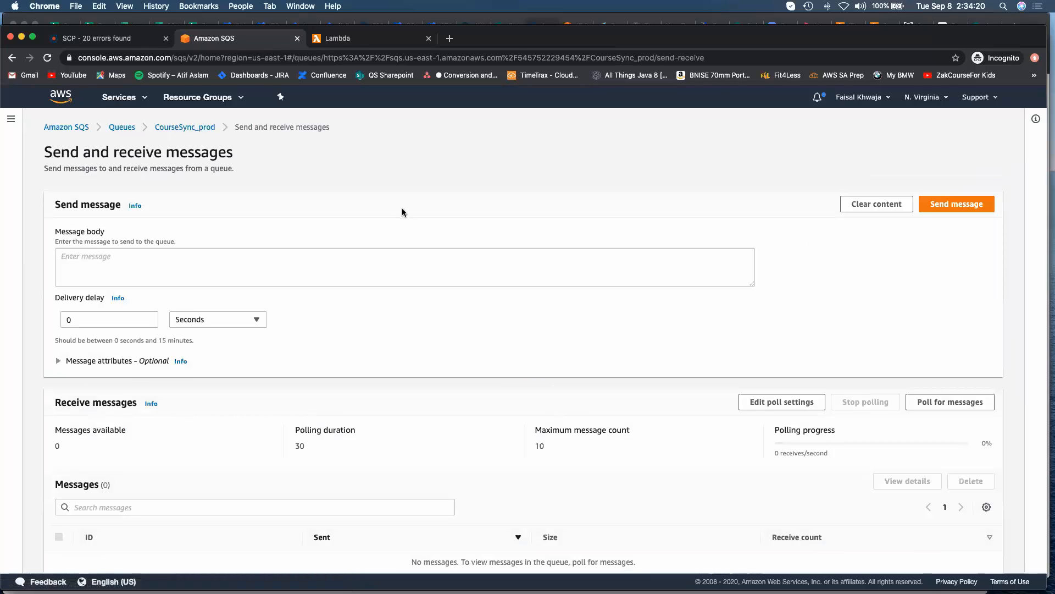
left_click(65, 250)
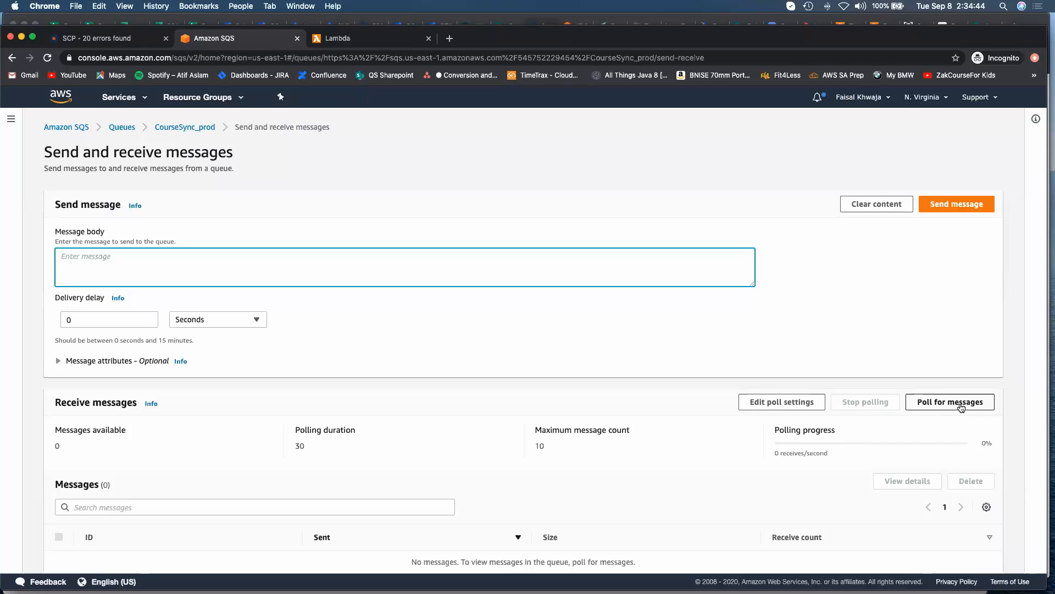
left_click_drag(239, 127, 334, 130)
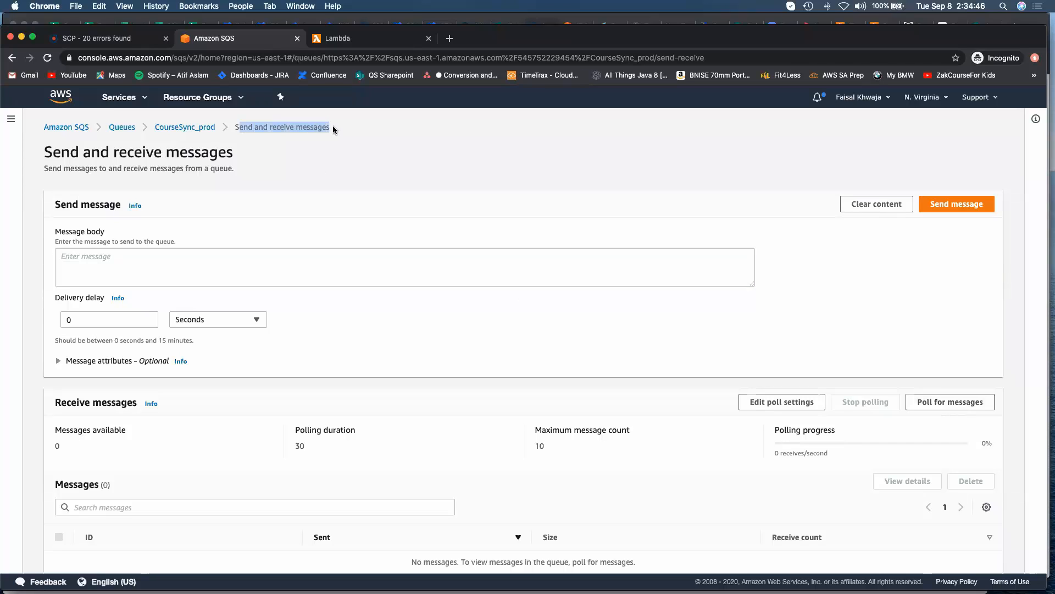
left_click(454, 270)
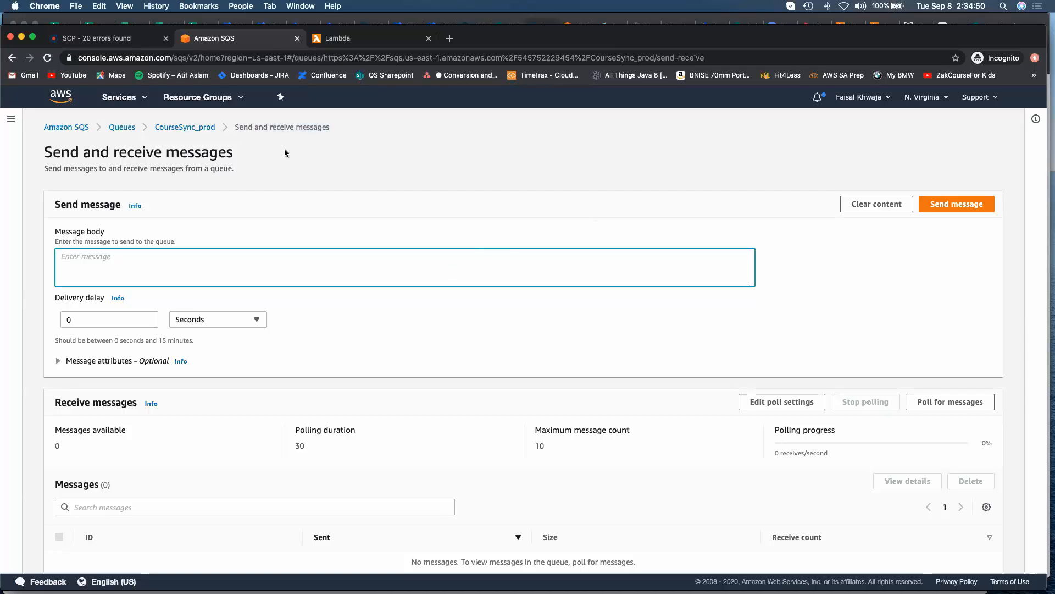
left_click(184, 127)
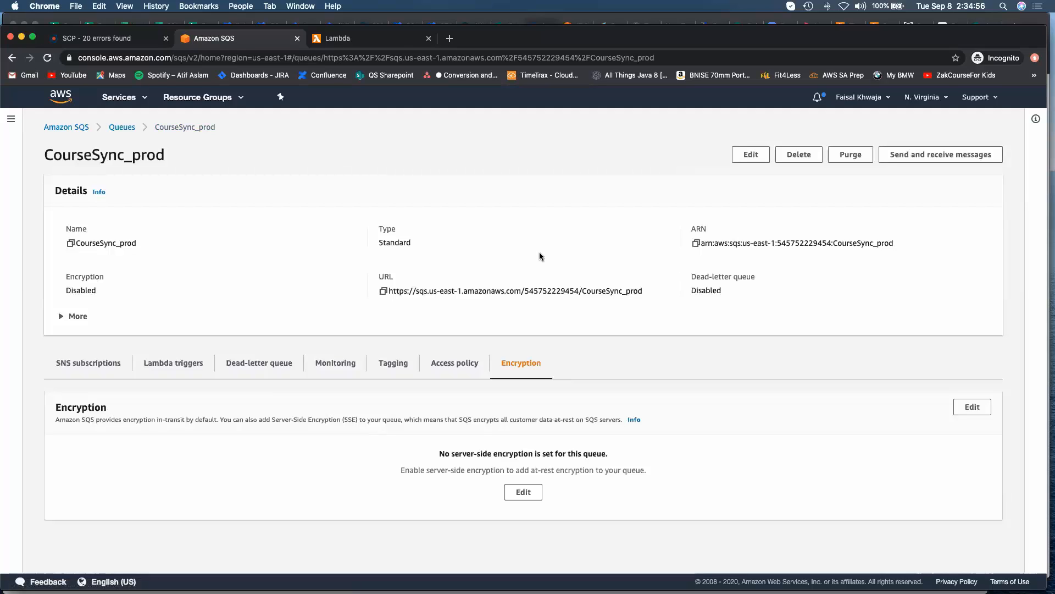
Switch to TextEdit, bring up the course_sync.py window, and move it off the Outlook desktop toward the neighbouring one
key("super+Tab")
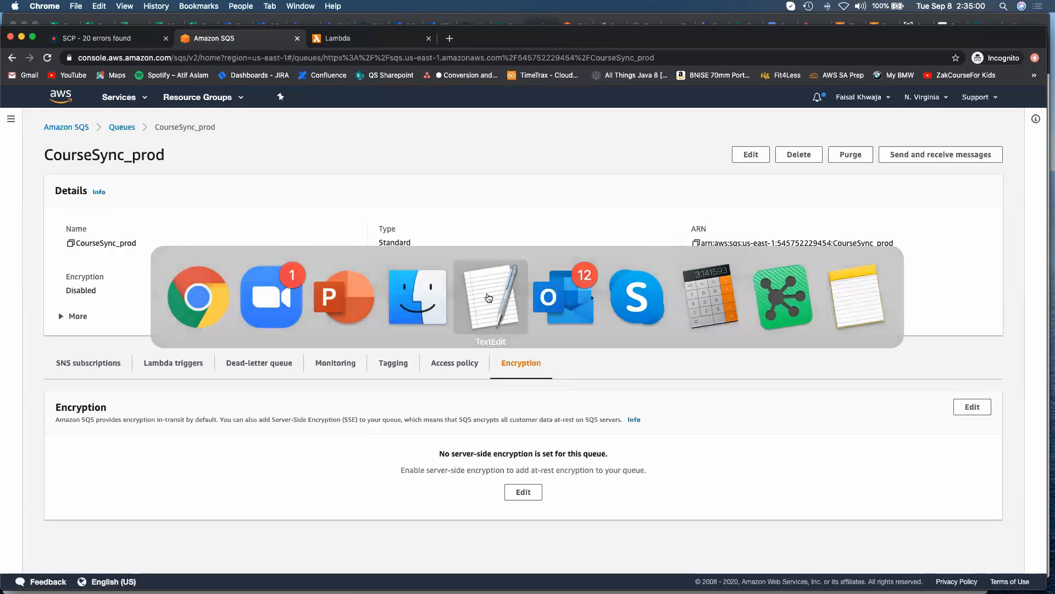
key("super+Tab")
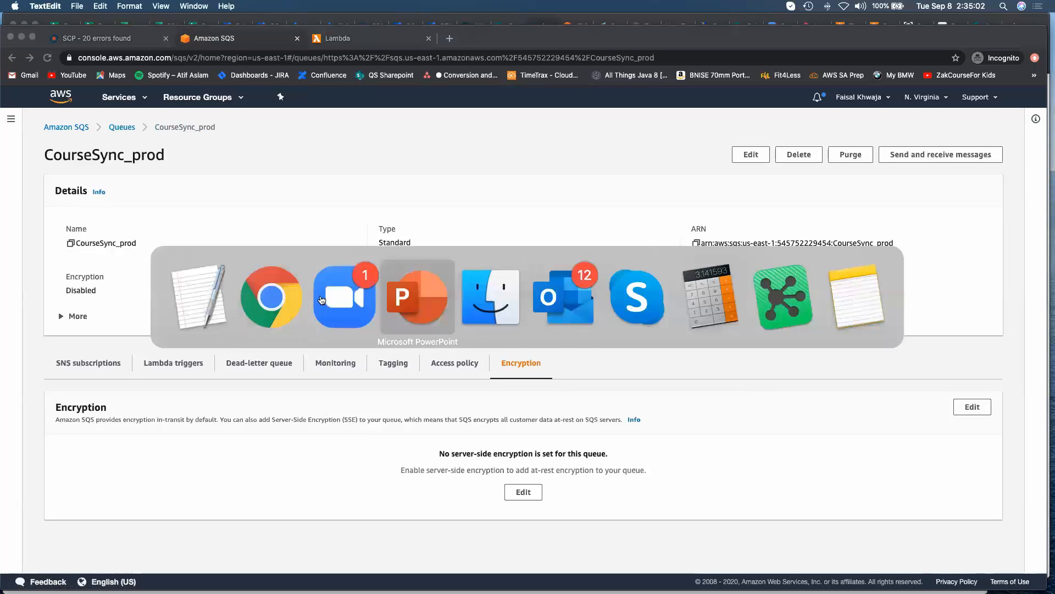
left_click(202, 294)
mouse_move(1047, 248)
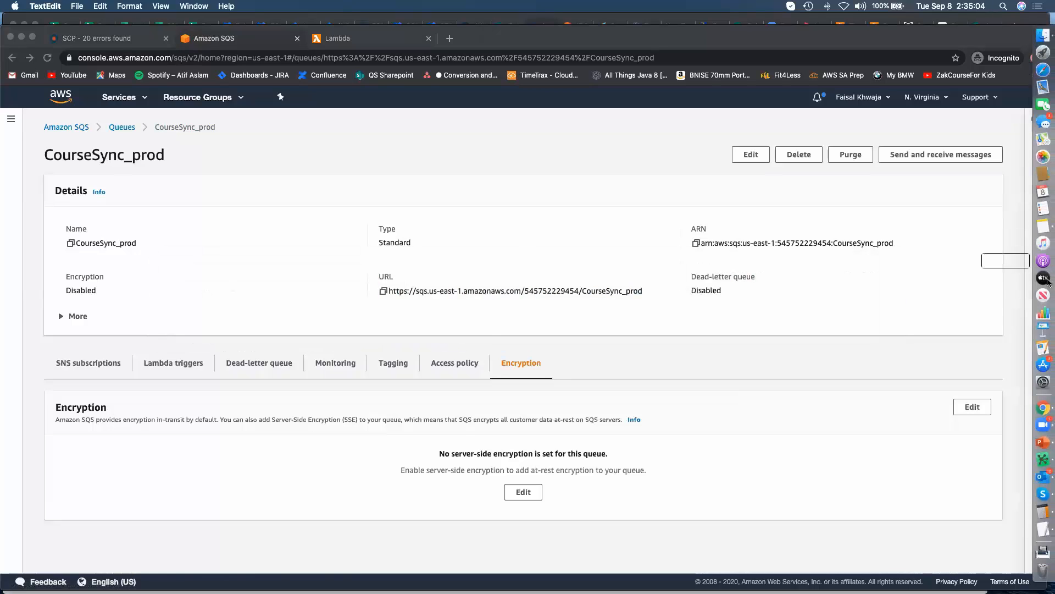
left_click(1043, 530)
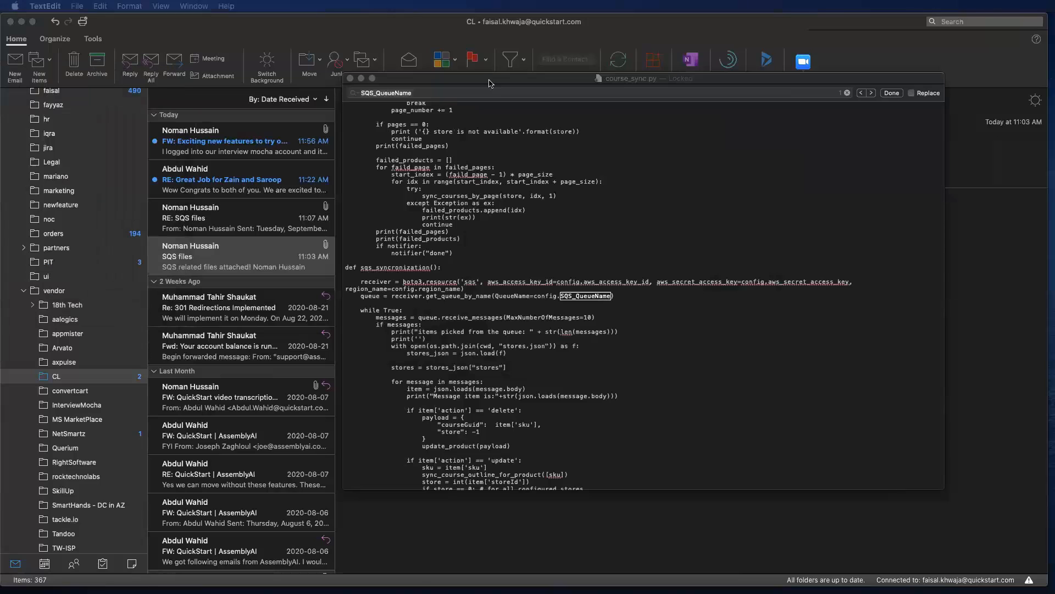
left_click(605, 126)
left_click_drag(633, 81, 6, 77)
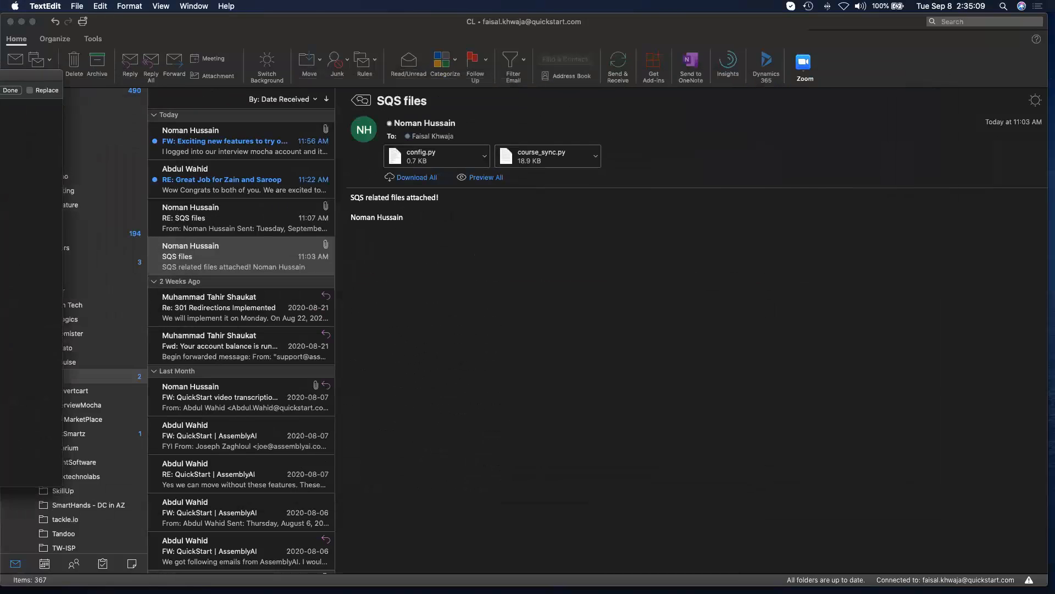